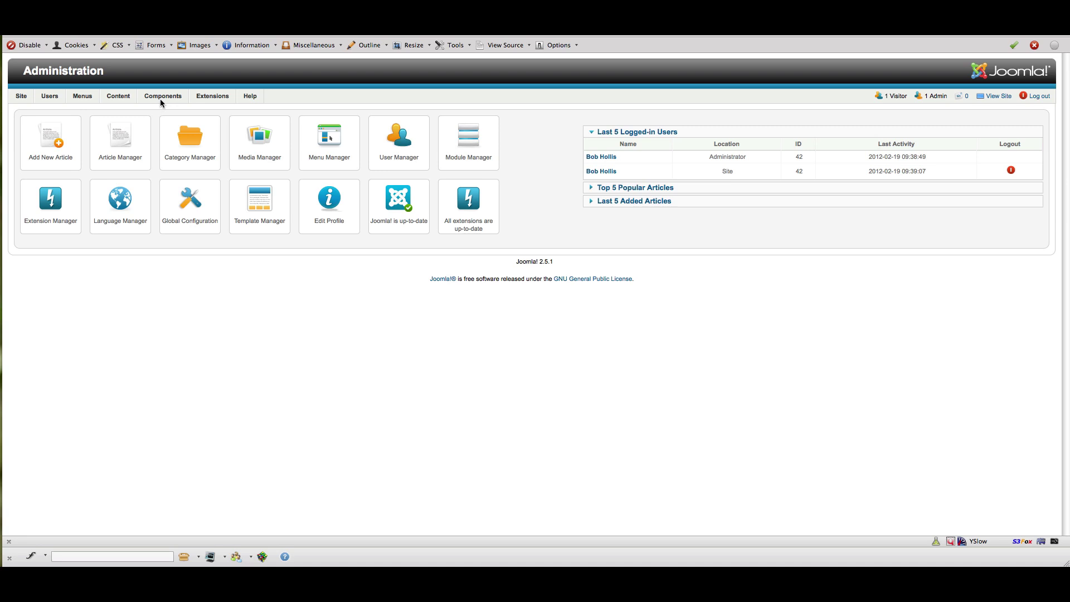
- Open the Fabrik component from the Components menu
{"action": "left_click", "coordinate": [161, 99]}
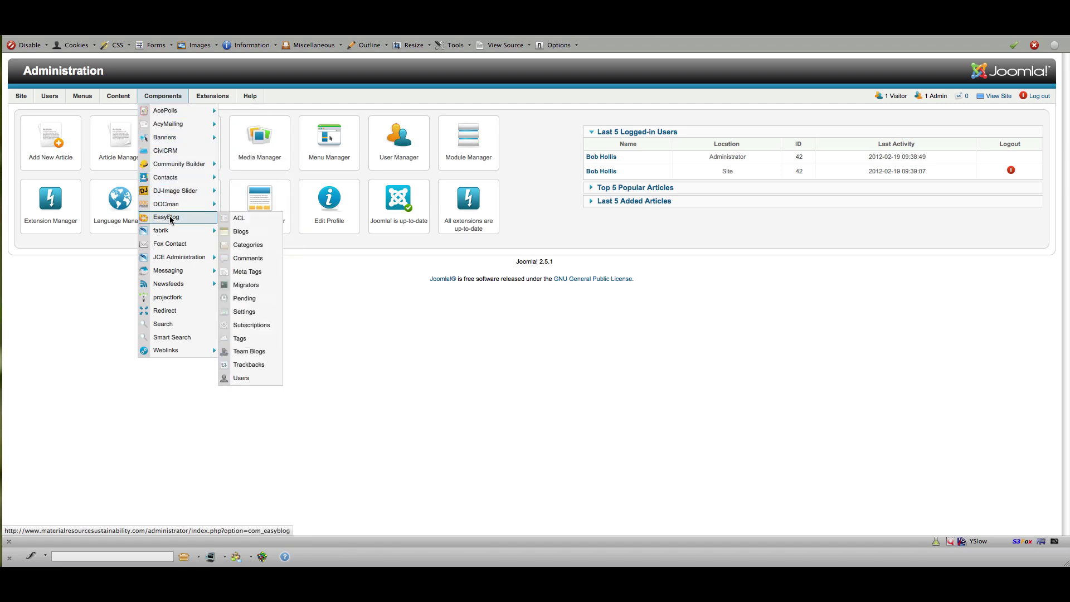
{"action": "mouse_move", "coordinate": [168, 230]}
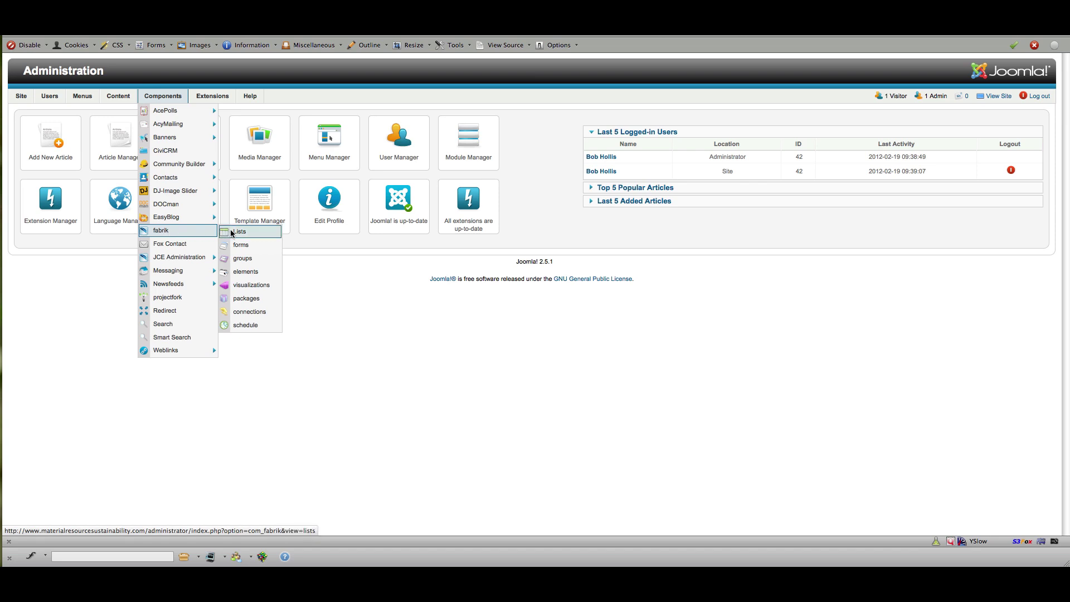
{"action": "left_click", "coordinate": [165, 233]}
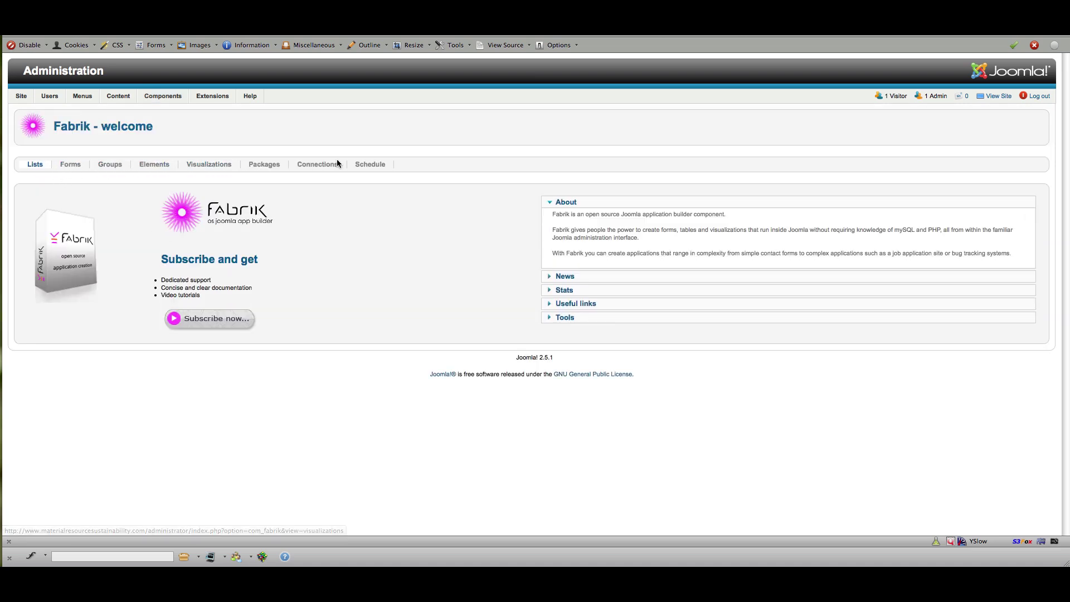
- Expand the Useful links and Tools sections on Fabrik's welcome page
{"action": "left_click", "coordinate": [549, 304]}
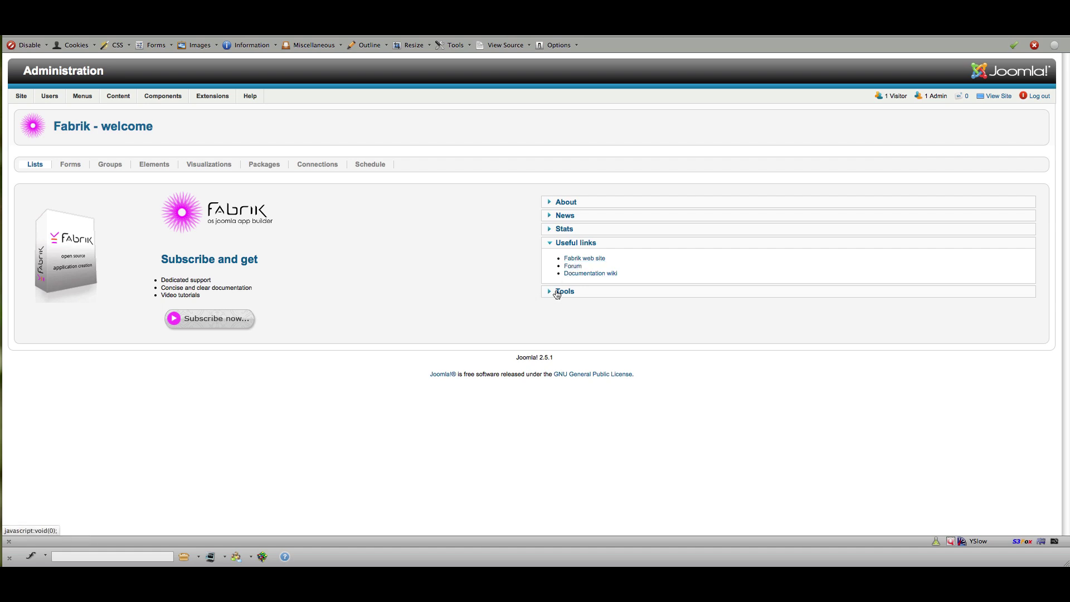
{"action": "left_click", "coordinate": [558, 293]}
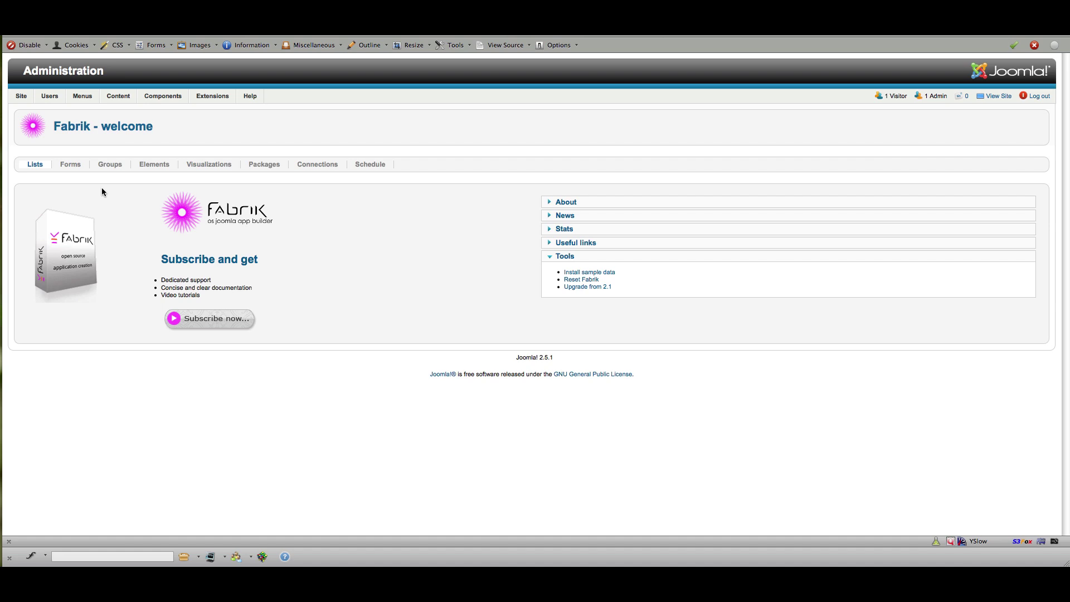
- Go from Fabrik's Lists overview to the Forms overview and reload it
{"action": "left_click", "coordinate": [35, 165]}
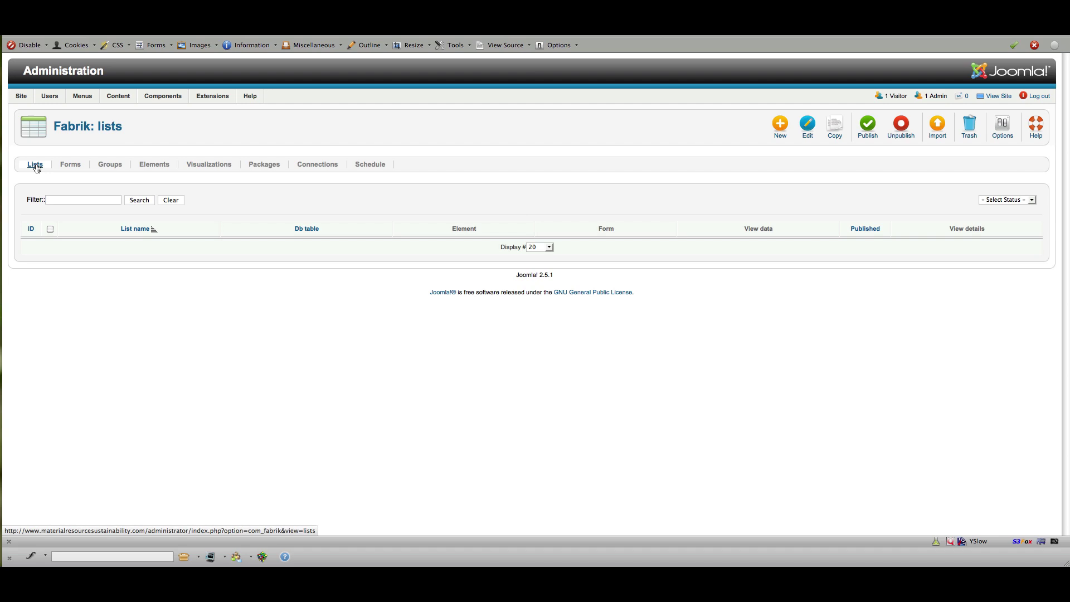
{"action": "left_click", "coordinate": [68, 167]}
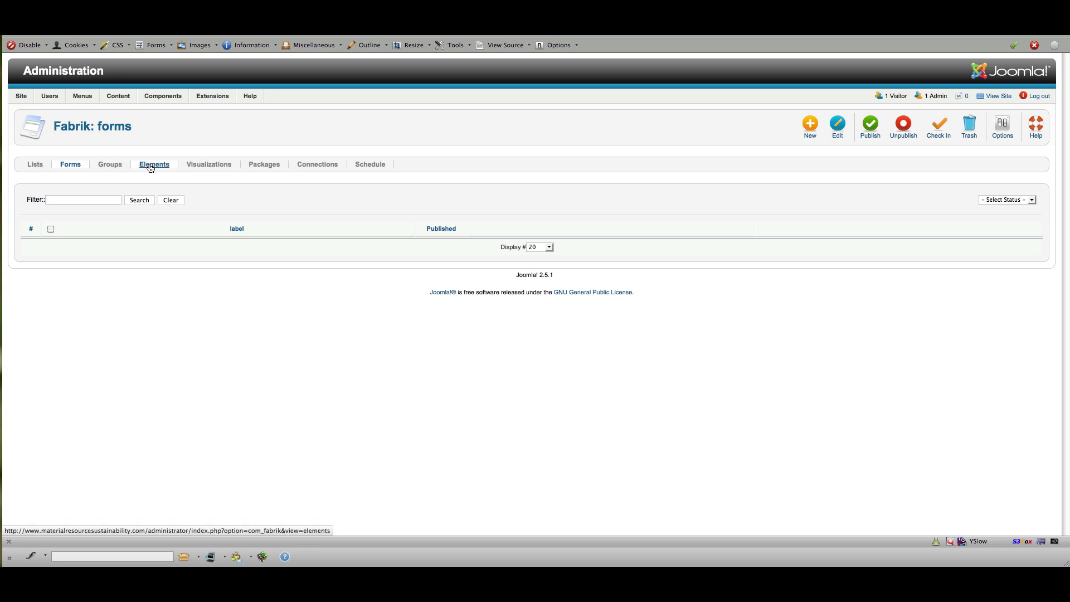
{"action": "left_click", "coordinate": [69, 166]}
- Start a new Fabrik form labelled Registration with 'Intro Text' as its introduction
{"action": "left_click", "coordinate": [809, 133]}
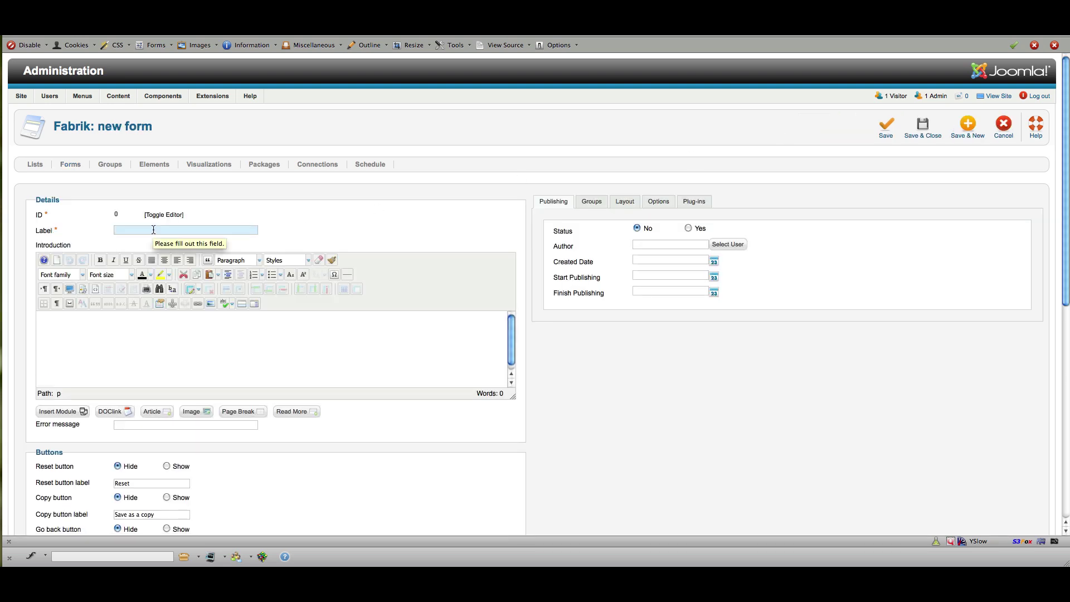
{"action": "type", "text": "Re"}
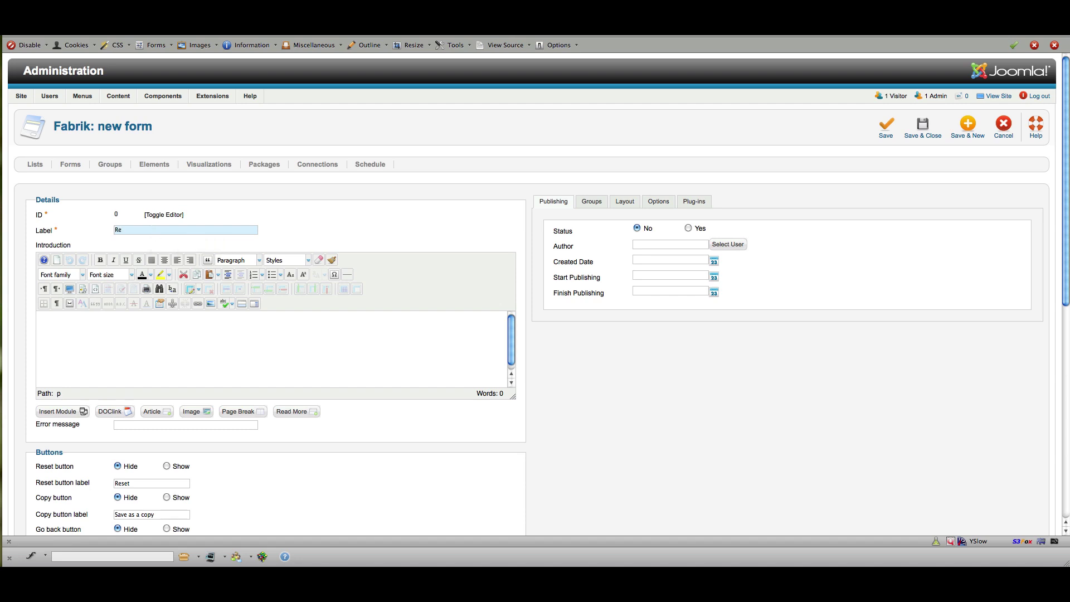
{"action": "type", "text": "gistratoion"}
{"action": "left_click", "coordinate": [132, 325]}
{"action": "type", "text": "Intro Text"}
{"action": "left_click_drag", "start_coordinate": [1069, 243], "coordinate": [1060, 283]}
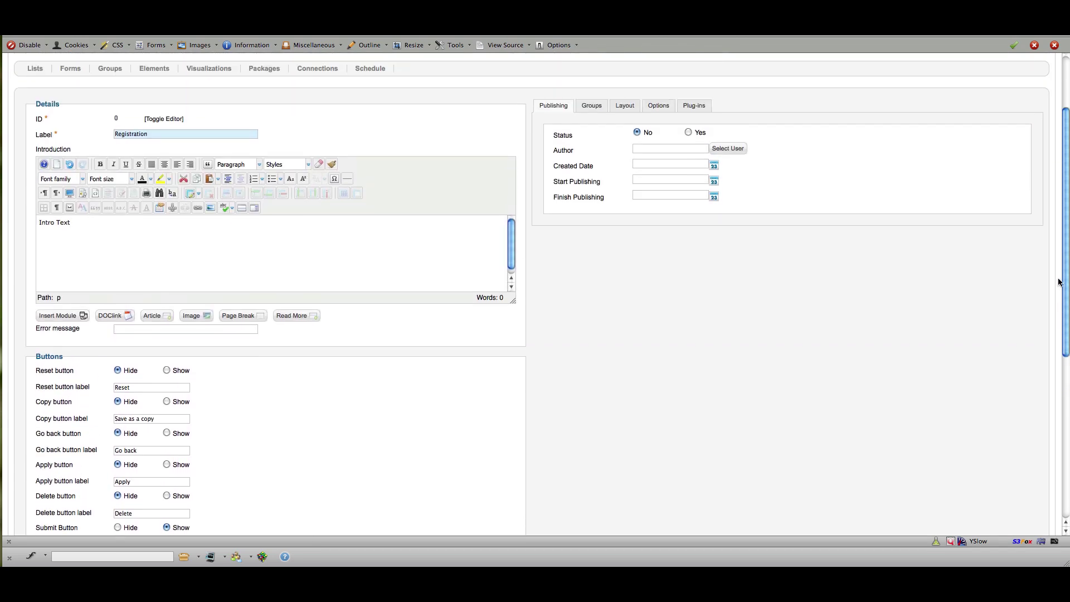
{"action": "left_click_drag", "start_coordinate": [1060, 282], "coordinate": [1061, 341]}
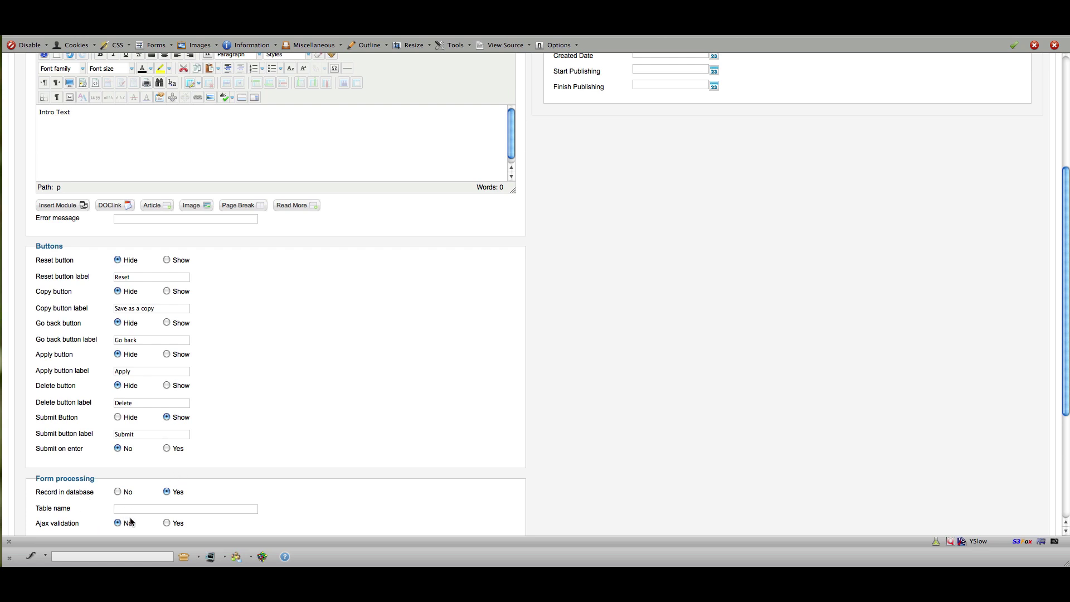
{"action": "left_click_drag", "start_coordinate": [1066, 365], "coordinate": [1068, 273]}
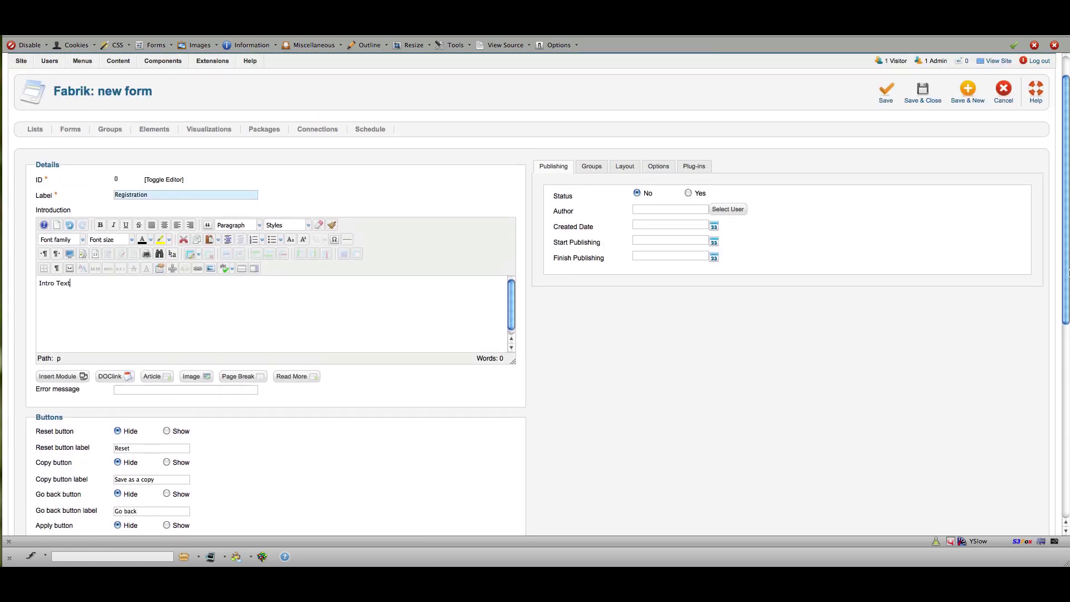
- Review the form's Groups, Layout and Options tabs, ending on the empty Plug-ins tab
{"action": "left_click", "coordinate": [592, 167]}
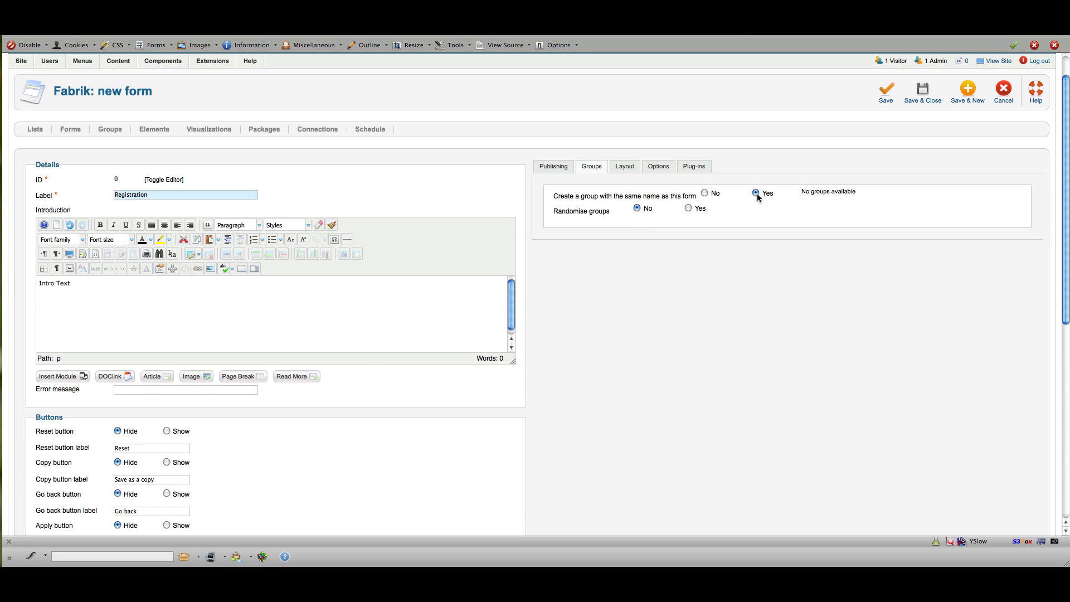
{"action": "left_click", "coordinate": [628, 168]}
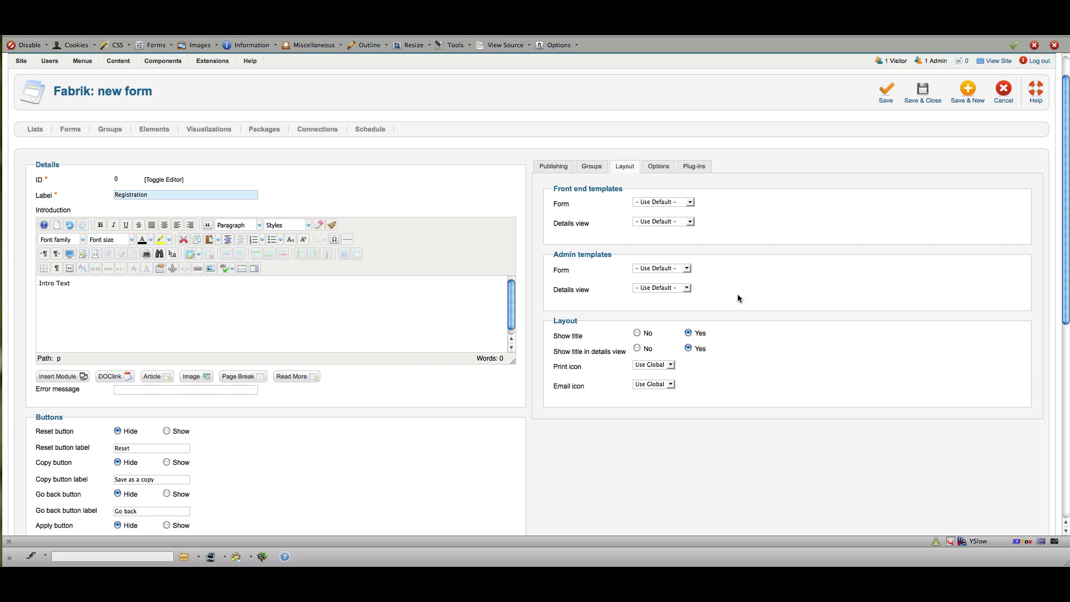
{"action": "left_click", "coordinate": [659, 167]}
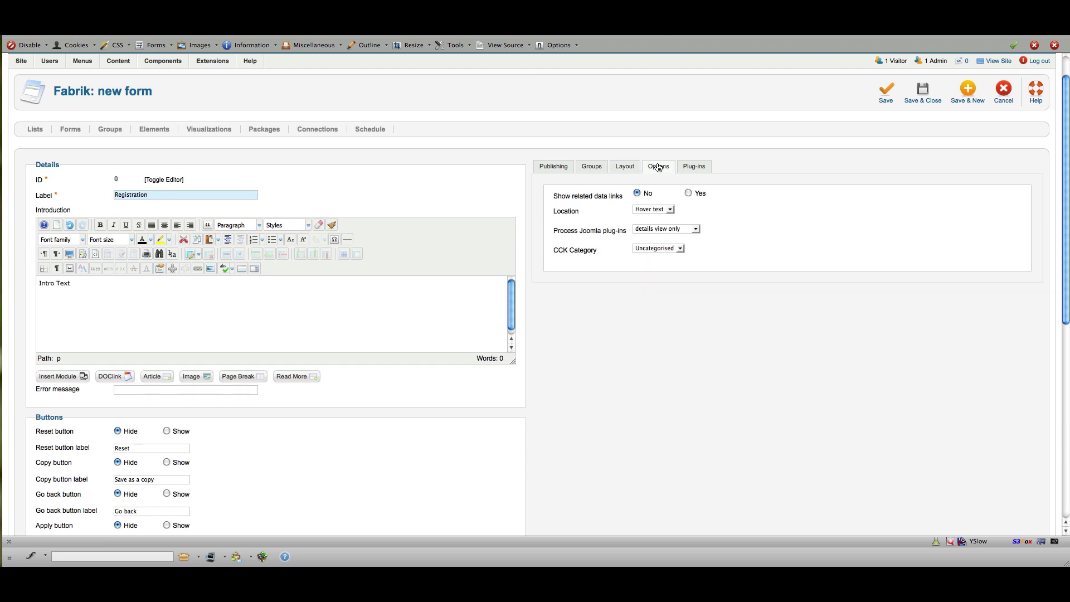
{"action": "mouse_move", "coordinate": [599, 201]}
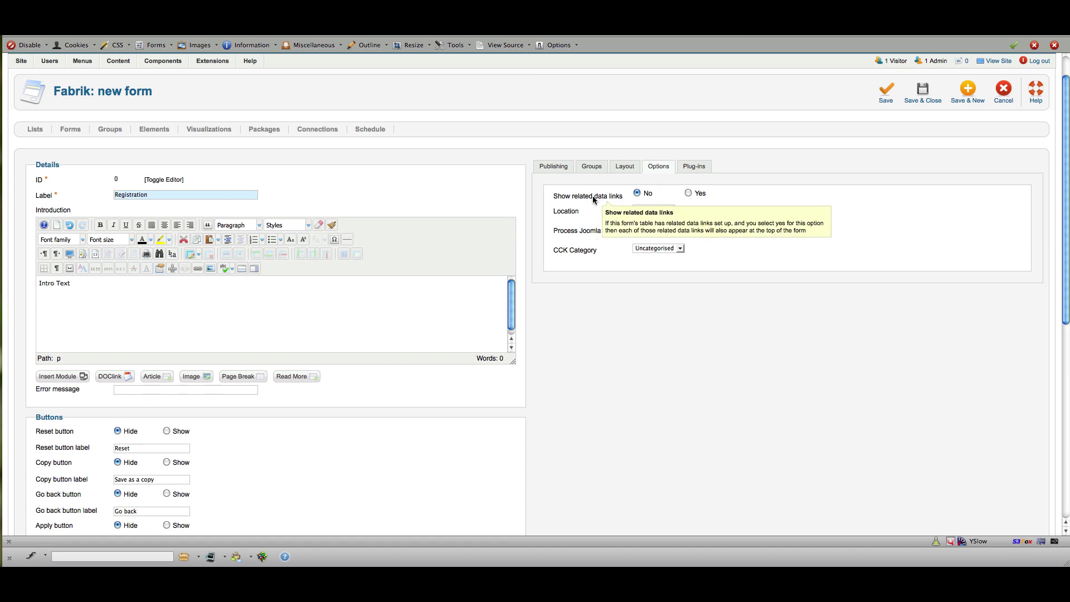
{"action": "mouse_move", "coordinate": [570, 212]}
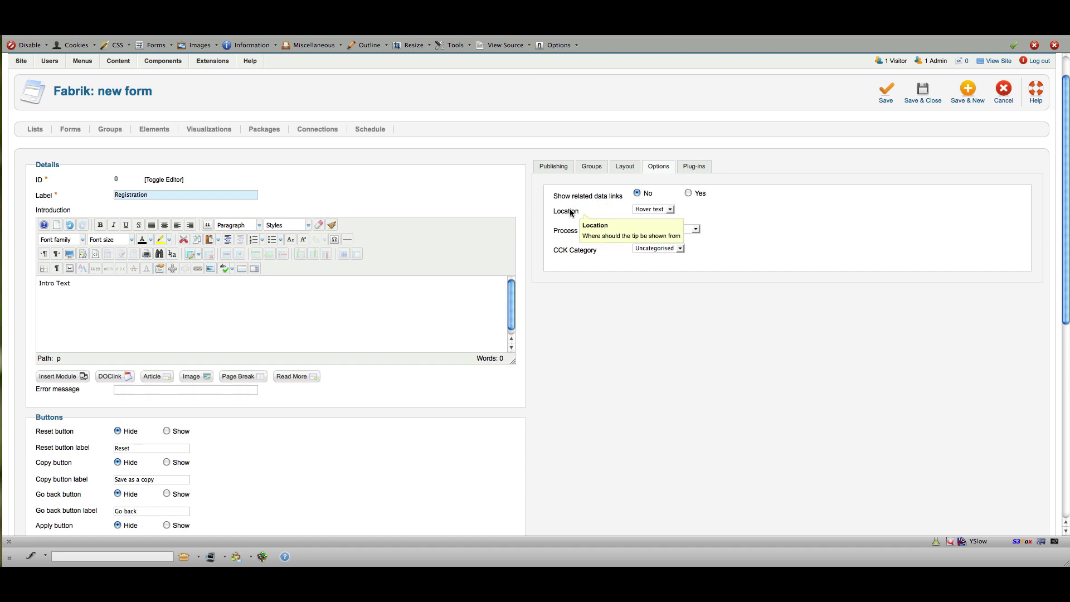
{"action": "mouse_move", "coordinate": [574, 232]}
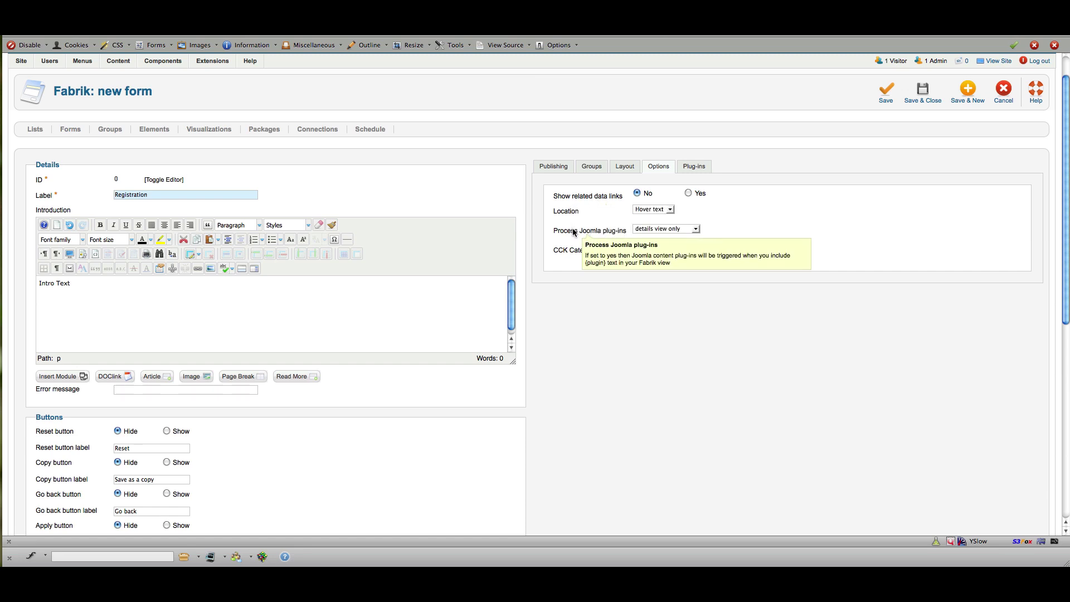
{"action": "left_click", "coordinate": [696, 167]}
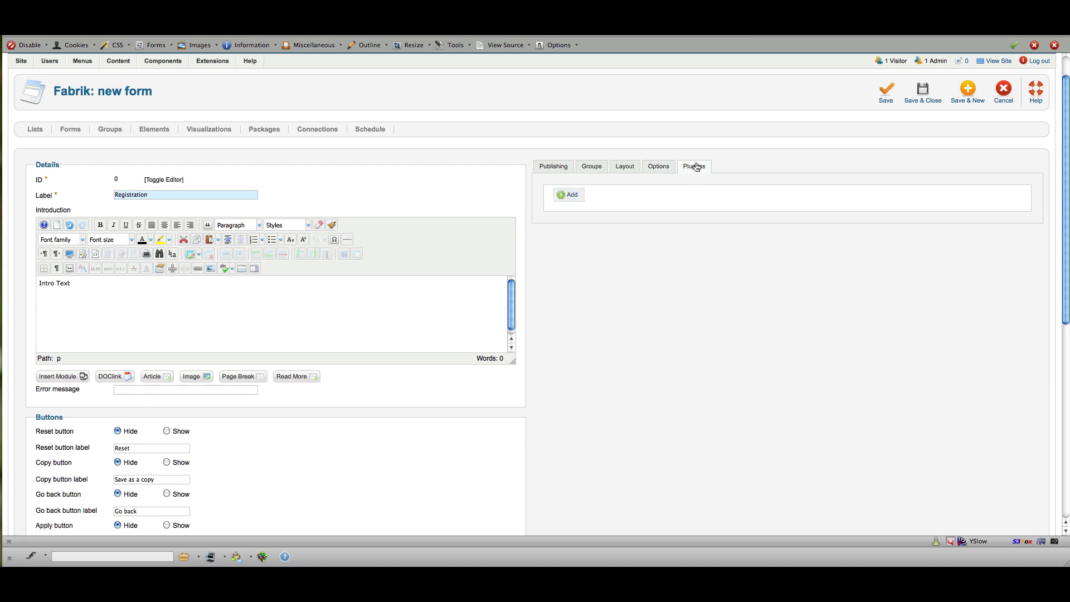
{"action": "scroll", "coordinate": [565, 196], "scroll_direction": "up", "scroll_amount": 2}
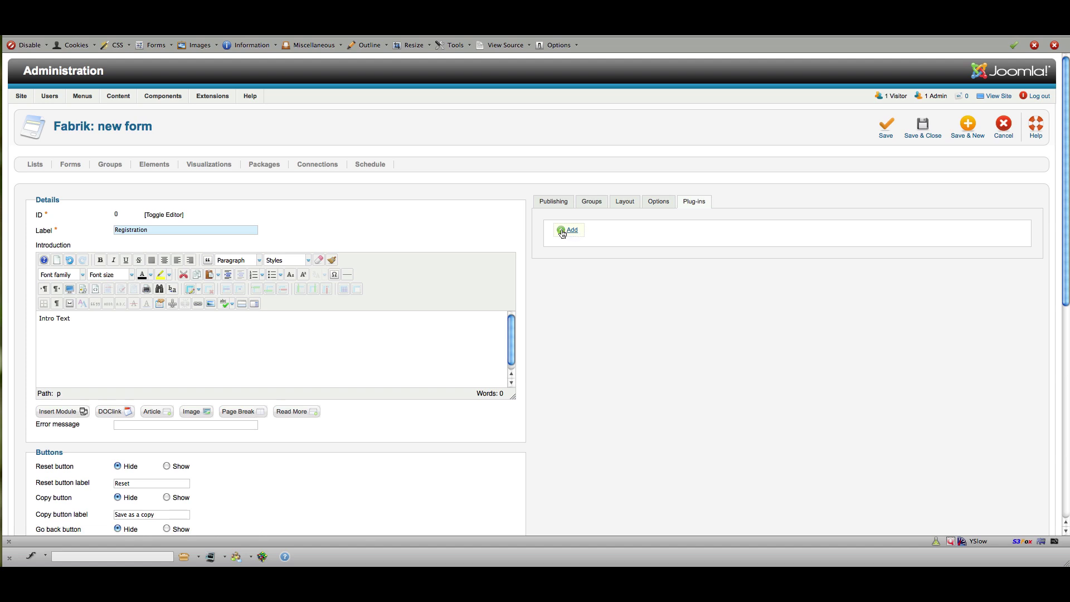
- Save and close the Registration form, then publish it in the forms list
{"action": "left_click_drag", "start_coordinate": [1065, 196], "coordinate": [1058, 156]}
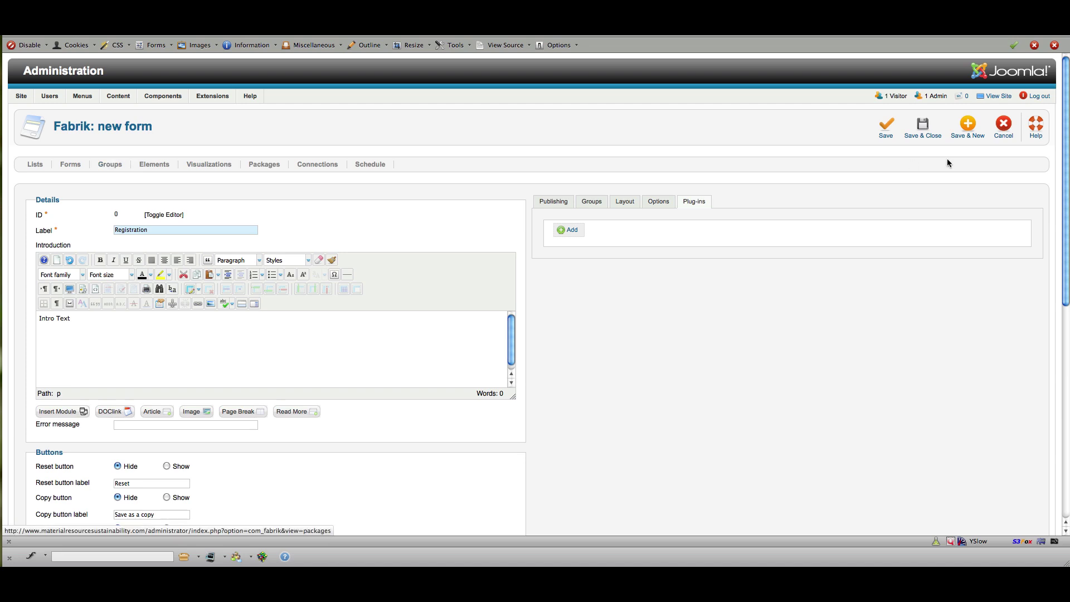
{"action": "left_click", "coordinate": [925, 128]}
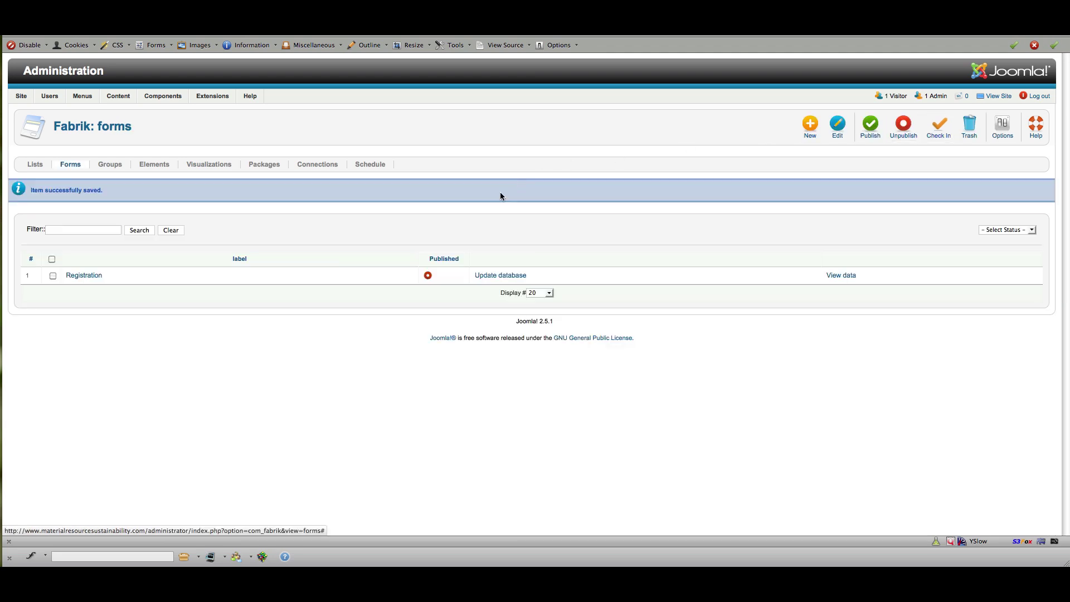
{"action": "left_click", "coordinate": [428, 277]}
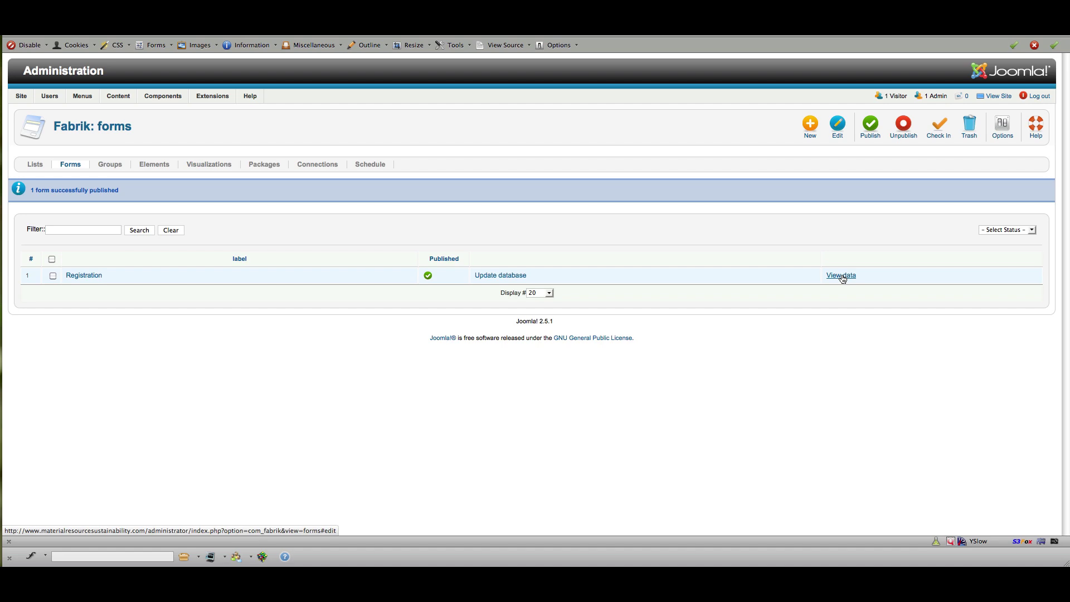
- Open the Registration group and confirm it belongs to the Registration form
{"action": "left_click", "coordinate": [110, 165]}
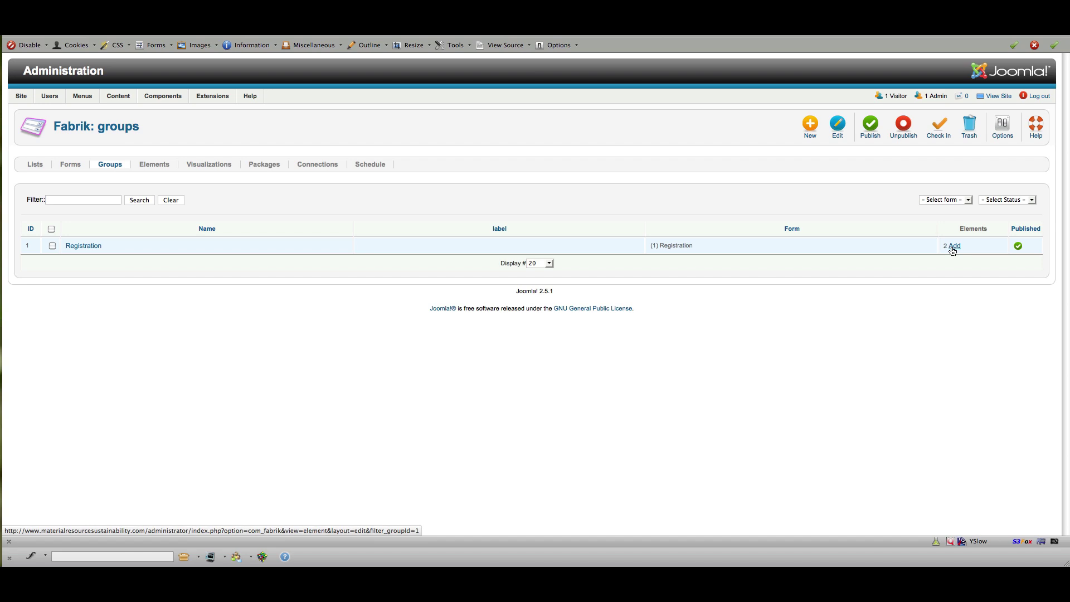
{"action": "left_click", "coordinate": [90, 247]}
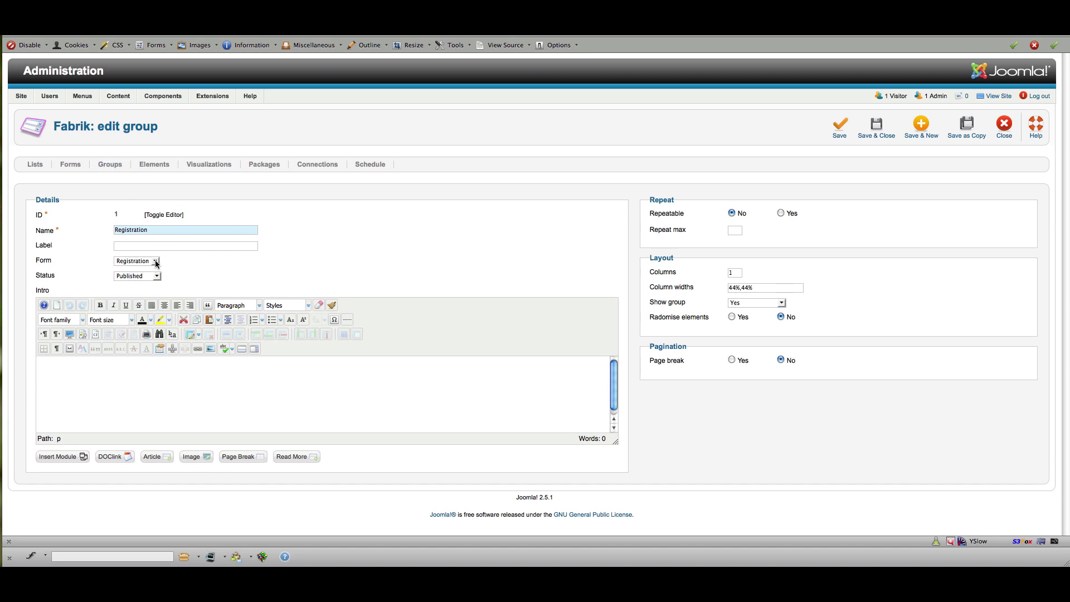
{"action": "left_click", "coordinate": [155, 262]}
- Start a new Fabrik element, entering 'Full Name' in its name and label fields
{"action": "left_click", "coordinate": [151, 165]}
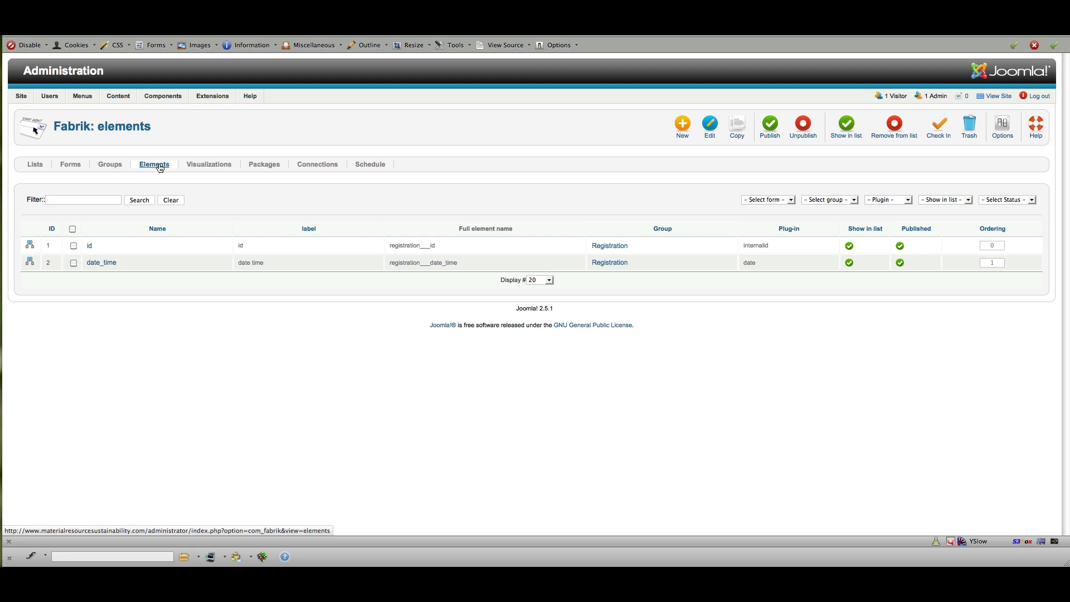
{"action": "left_click", "coordinate": [683, 127]}
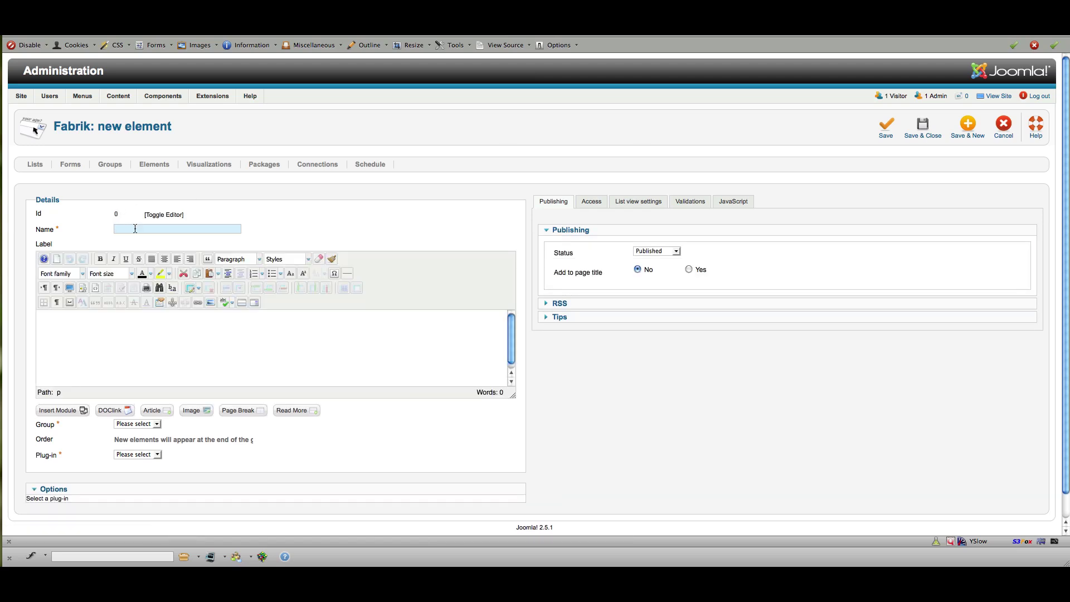
{"action": "type", "text": "Full Name"}
{"action": "left_click", "coordinate": [111, 324]}
{"action": "type", "text": "Full Name"}
- Toggle bold on the Full Name label text, leaving it plain
{"action": "left_click_drag", "start_coordinate": [80, 316], "coordinate": [38, 315]}
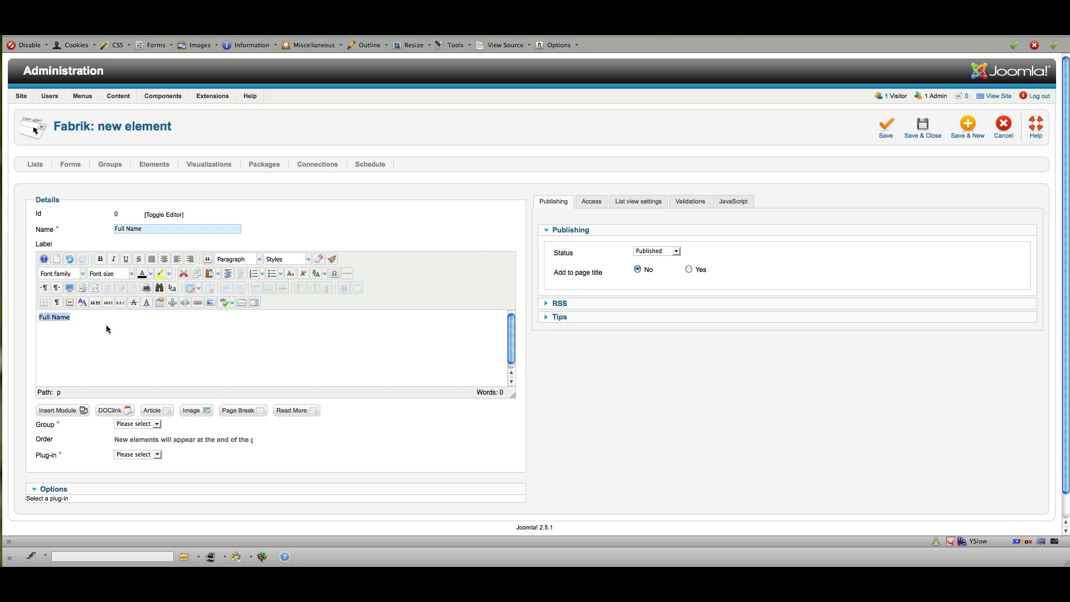
{"action": "left_click", "coordinate": [100, 259]}
{"action": "left_click", "coordinate": [83, 317]}
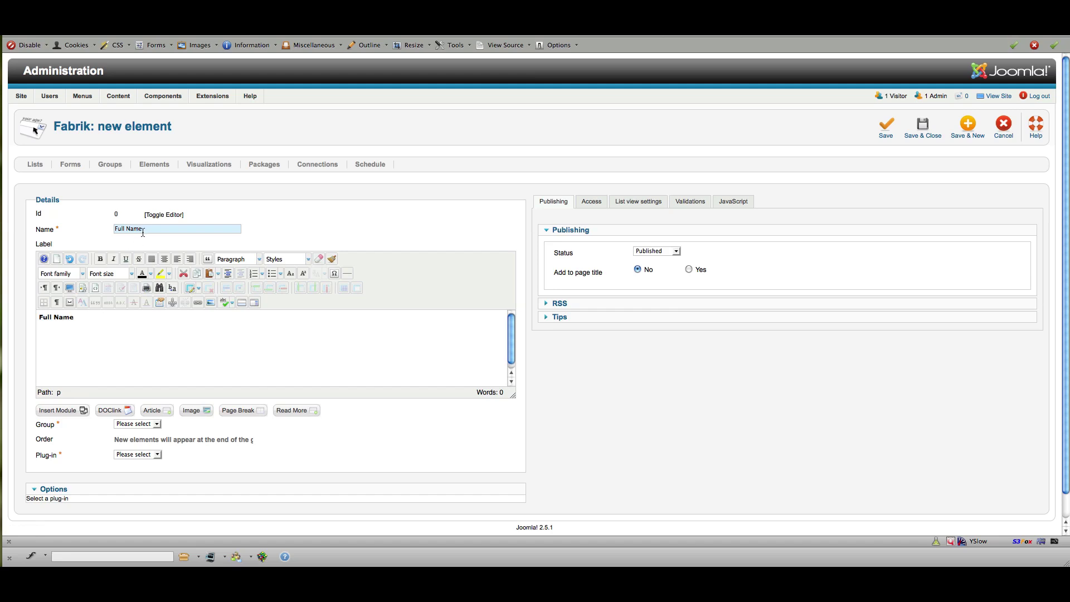
- Replace the element's name with full_name
{"action": "left_click_drag", "start_coordinate": [143, 231], "coordinate": [103, 230]}
{"action": "type", "text": "f"}
{"action": "type", "text": "ull_nam"}
{"action": "left_click", "coordinate": [106, 323]}
{"action": "left_click_drag", "start_coordinate": [140, 230], "coordinate": [115, 229]}
{"action": "left_click", "coordinate": [127, 230]}
{"action": "scroll", "coordinate": [1012, 300], "scroll_direction": "down", "scroll_amount": 1}
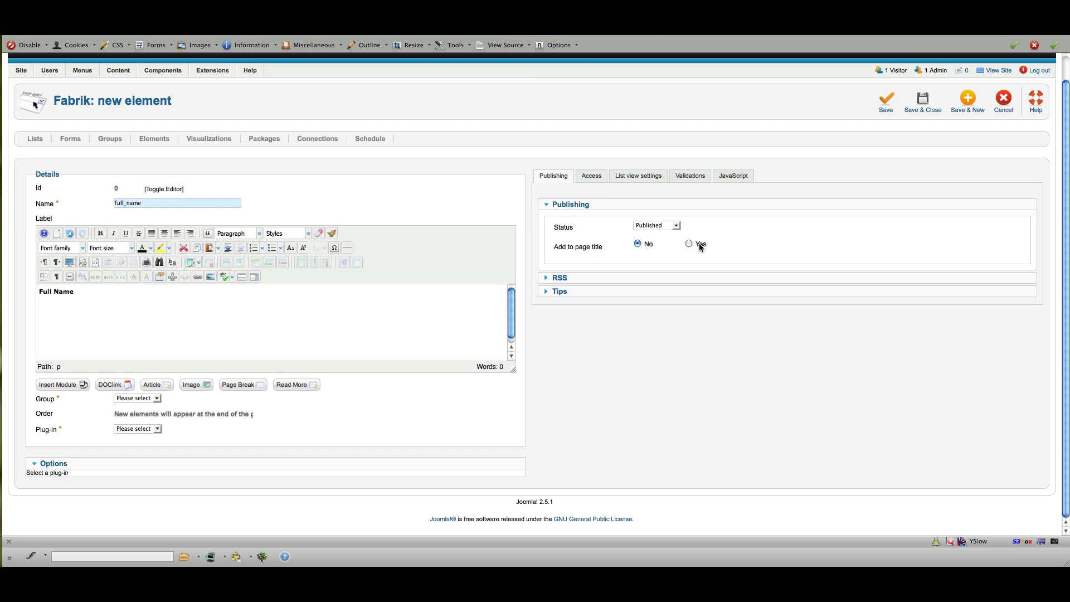
- Check the element's edit access level, keeping it Public
{"action": "left_click", "coordinate": [595, 178]}
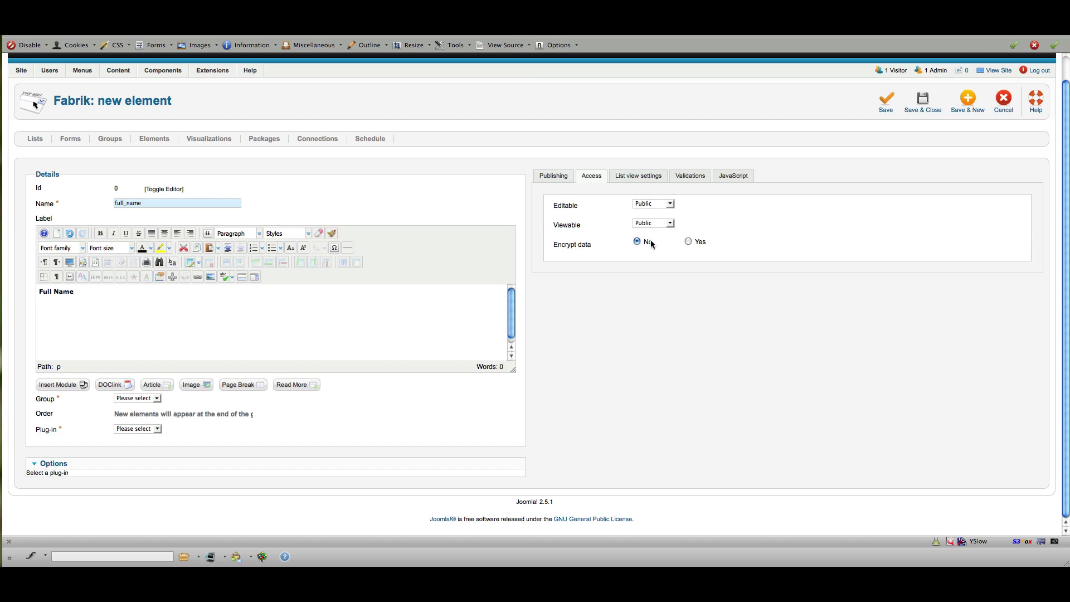
{"action": "left_click", "coordinate": [670, 204]}
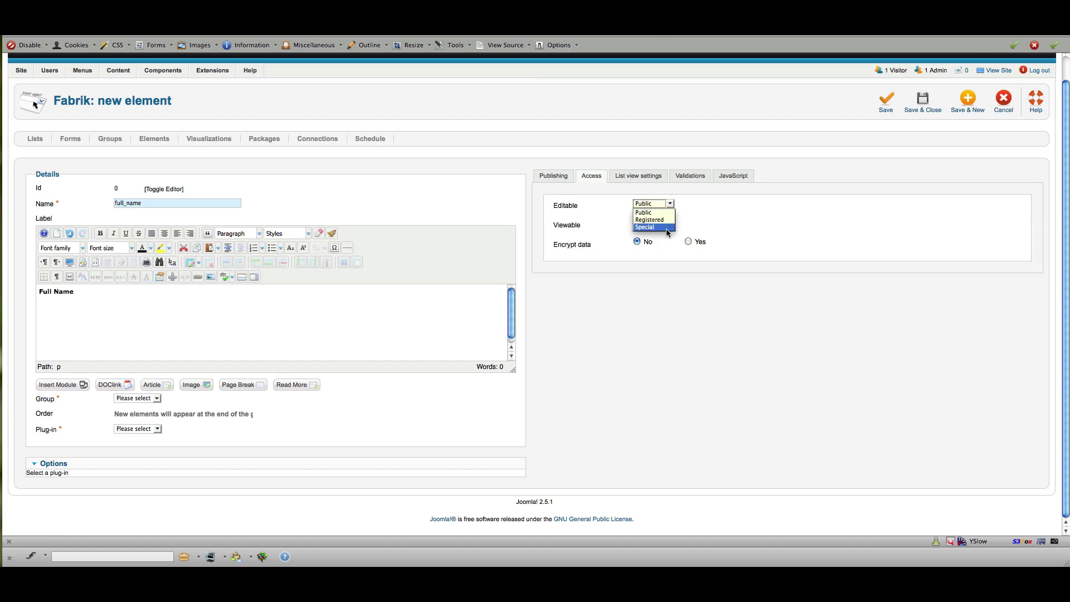
{"action": "left_click", "coordinate": [701, 218]}
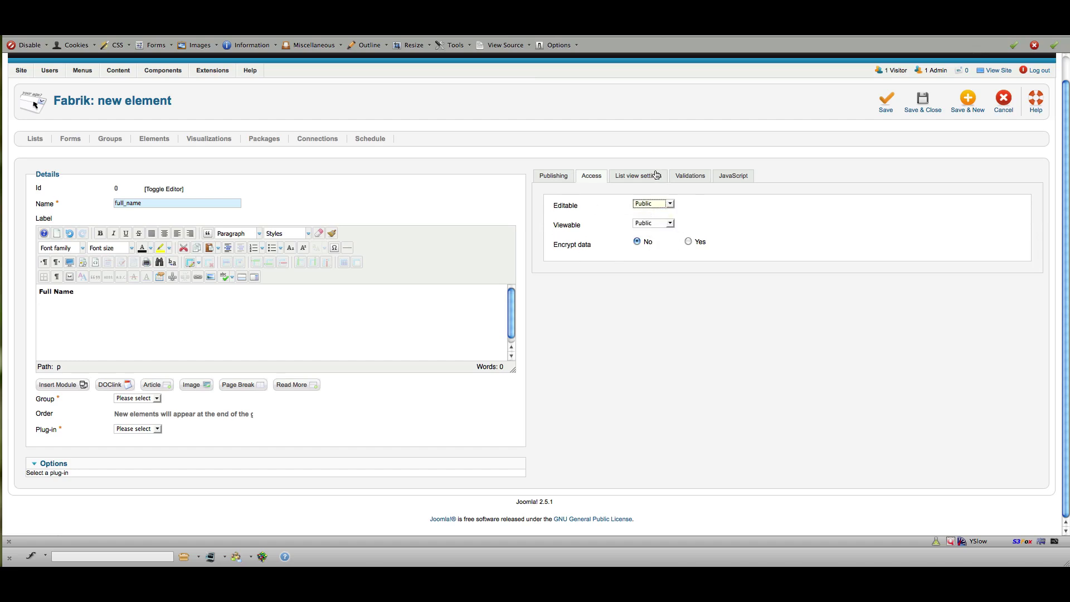
- Show the element in the list with ordering allowed and heading label 'Full Name'
{"action": "left_click", "coordinate": [638, 177]}
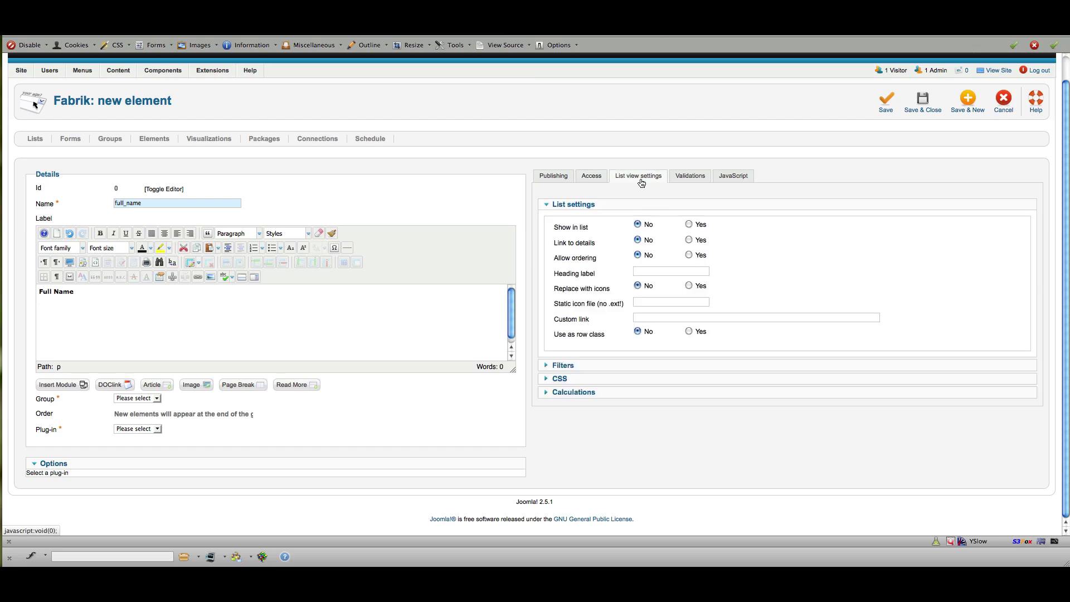
{"action": "left_click", "coordinate": [690, 225]}
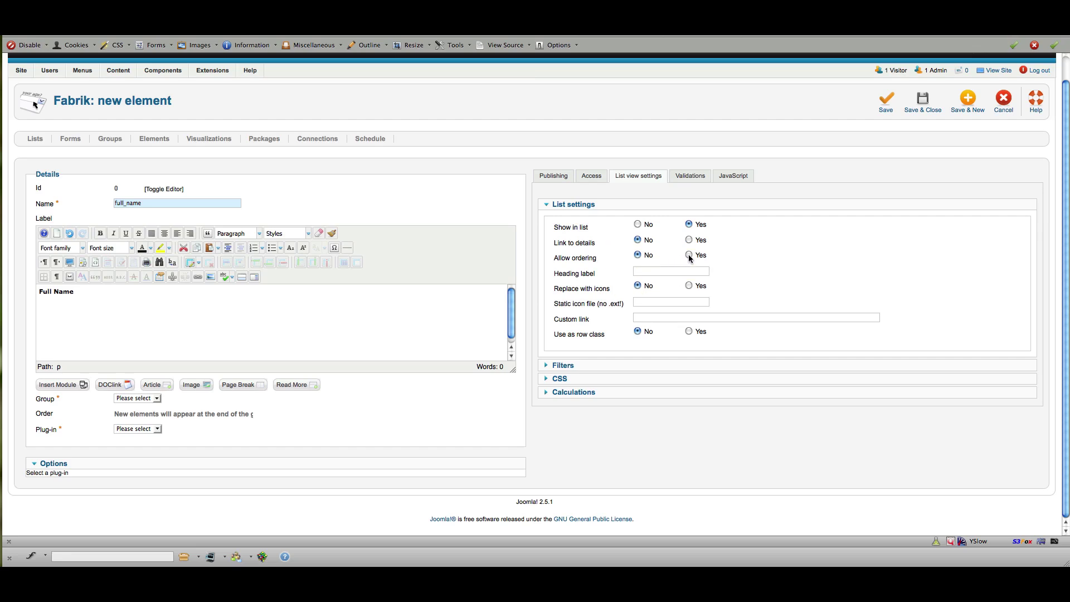
{"action": "left_click", "coordinate": [690, 256]}
{"action": "type", "text": "Full NAme"}
{"action": "key", "text": "BackSpace"}
{"action": "key", "text": "BackSpace"}
{"action": "key", "text": "BackSpace"}
{"action": "type", "text": "ame"}
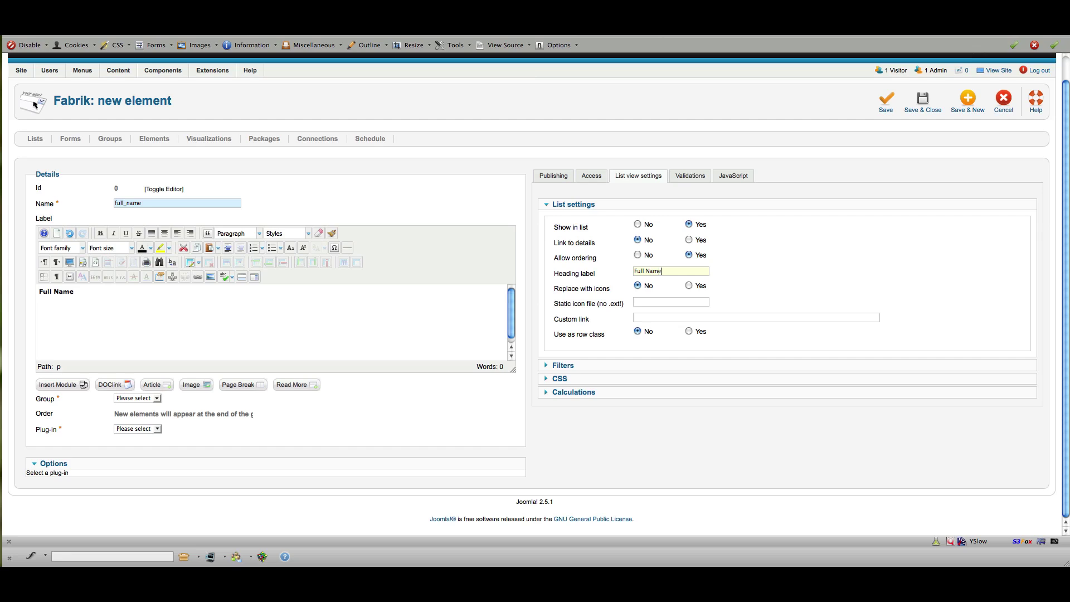
- Expand the Calculations section and review sum, average, median and count options, all left at No
{"action": "left_click", "coordinate": [565, 366]}
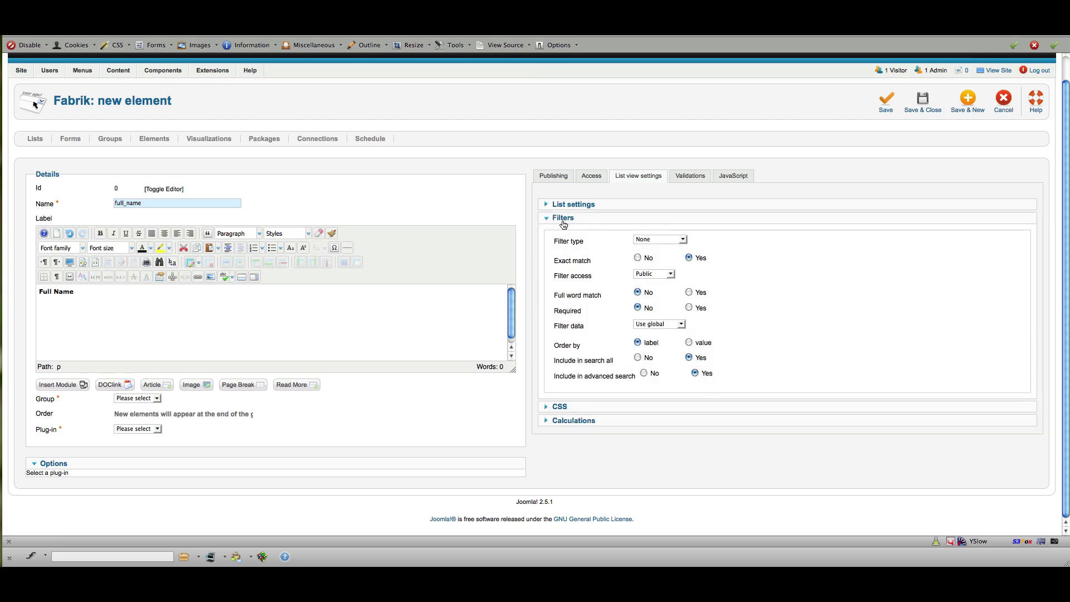
{"action": "left_click", "coordinate": [564, 218]}
{"action": "left_click", "coordinate": [565, 232]}
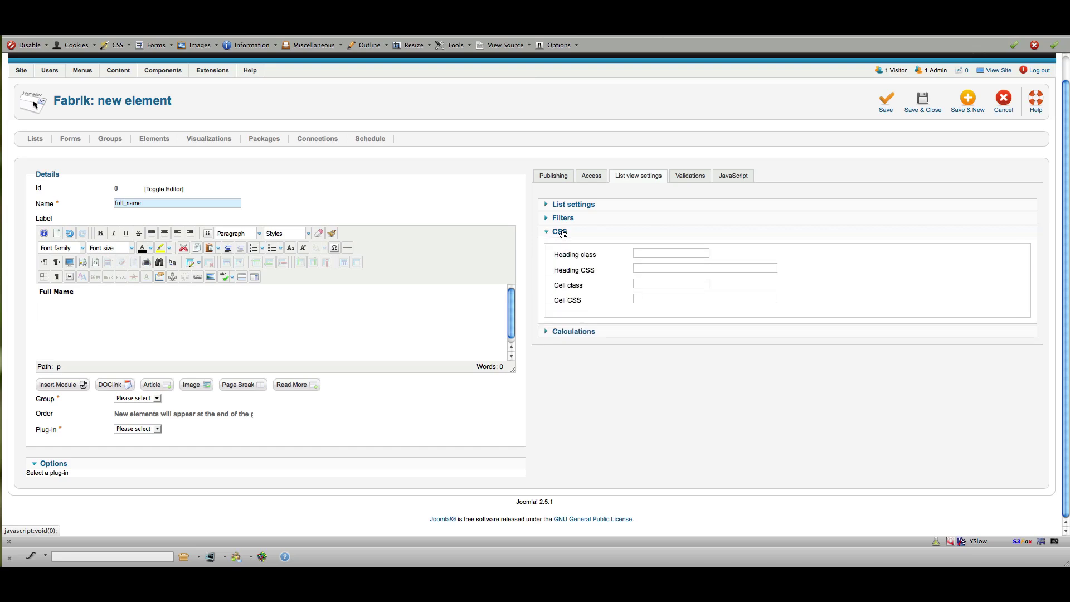
{"action": "left_click", "coordinate": [561, 232]}
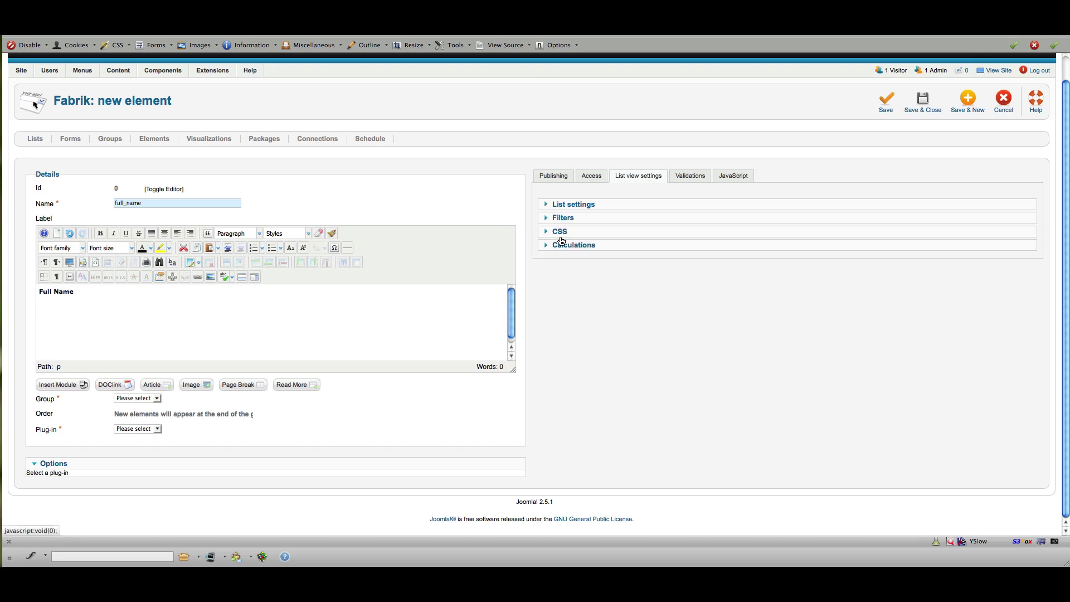
{"action": "left_click", "coordinate": [567, 246]}
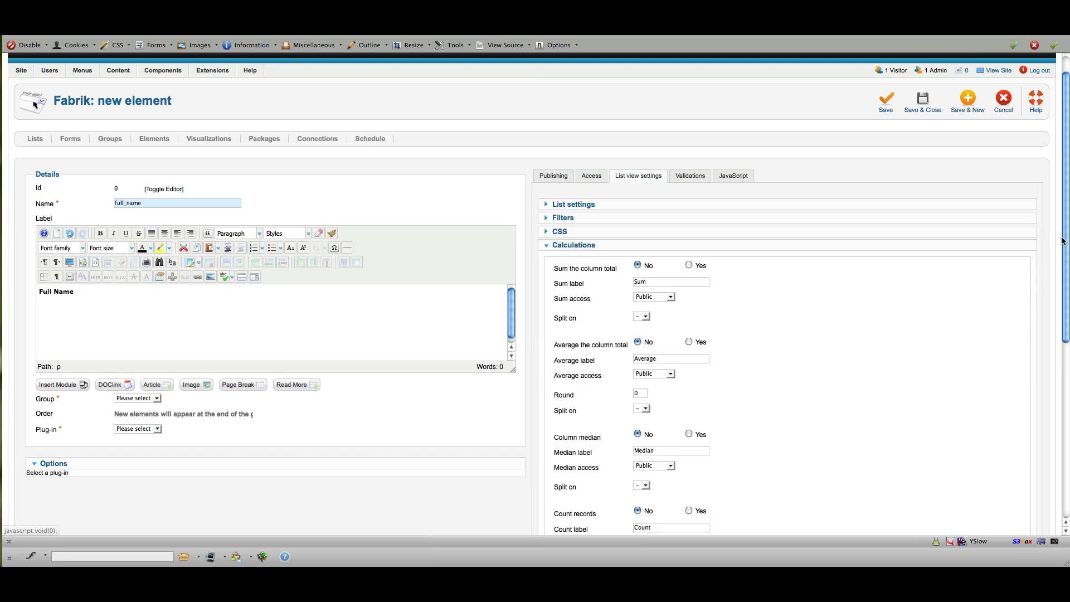
{"action": "left_click_drag", "start_coordinate": [1069, 214], "coordinate": [1069, 316]}
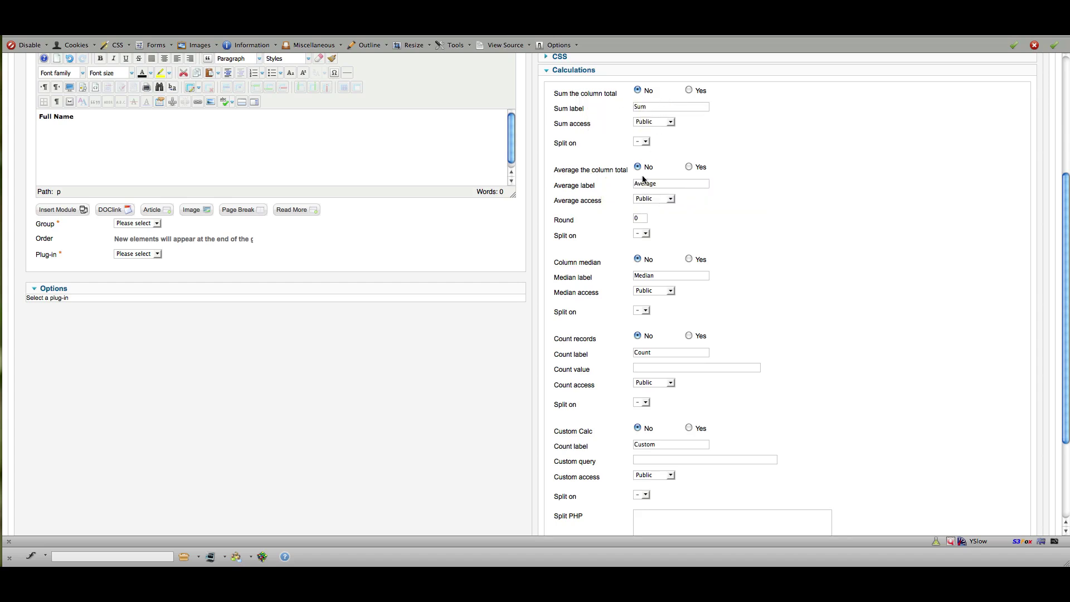
{"action": "mouse_move", "coordinate": [566, 358]}
{"action": "left_click_drag", "start_coordinate": [1066, 360], "coordinate": [1052, 216]}
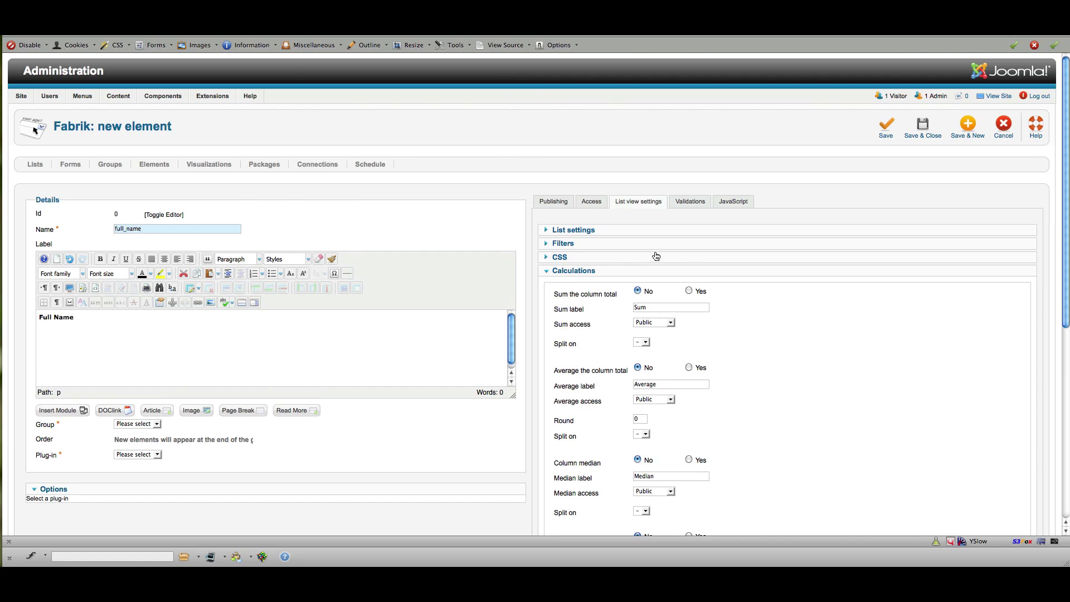
- Add a notempty validation with the error message 'Please enter your full name'
{"action": "left_click", "coordinate": [689, 202]}
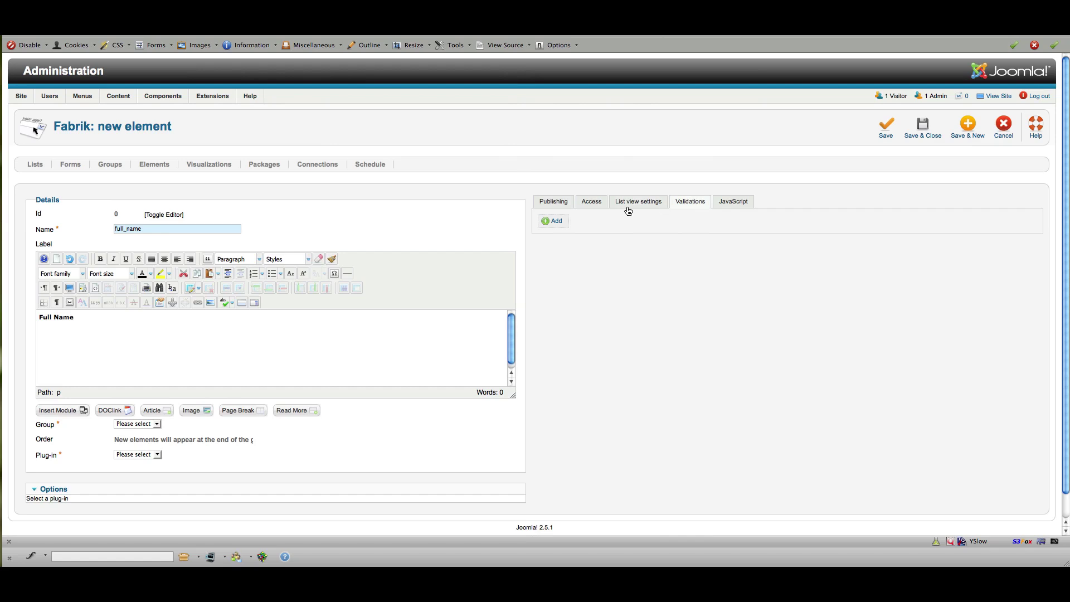
{"action": "left_click", "coordinate": [556, 221]}
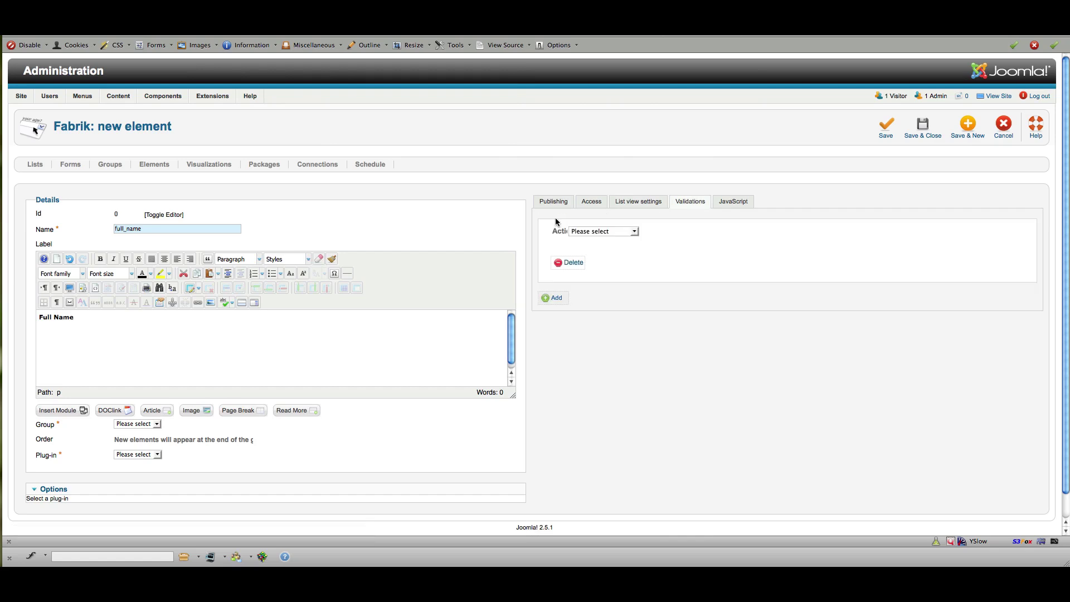
{"action": "left_click", "coordinate": [636, 232]}
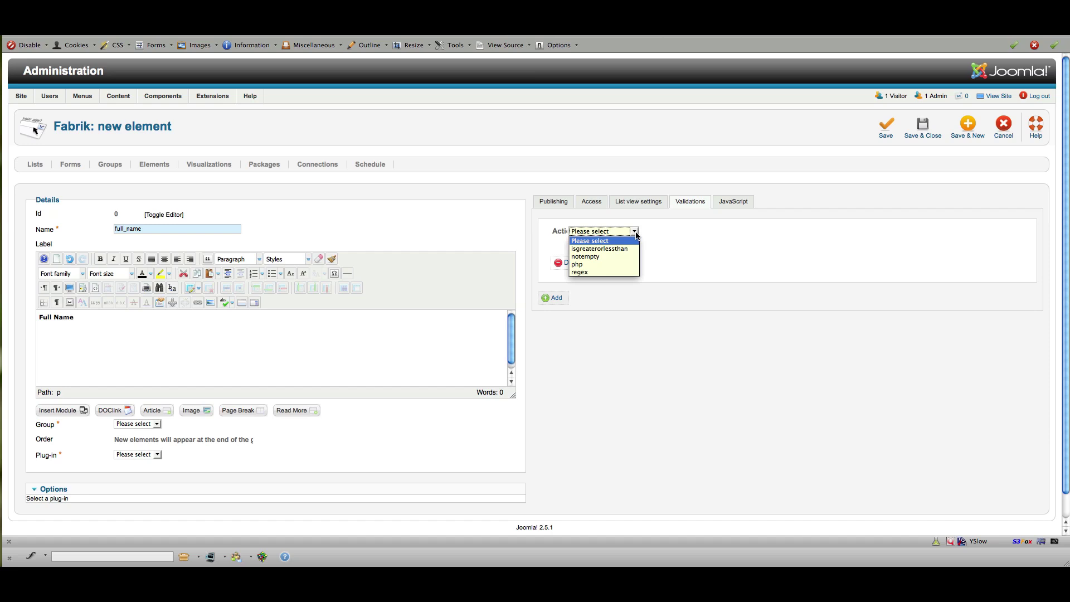
{"action": "left_click", "coordinate": [593, 257]}
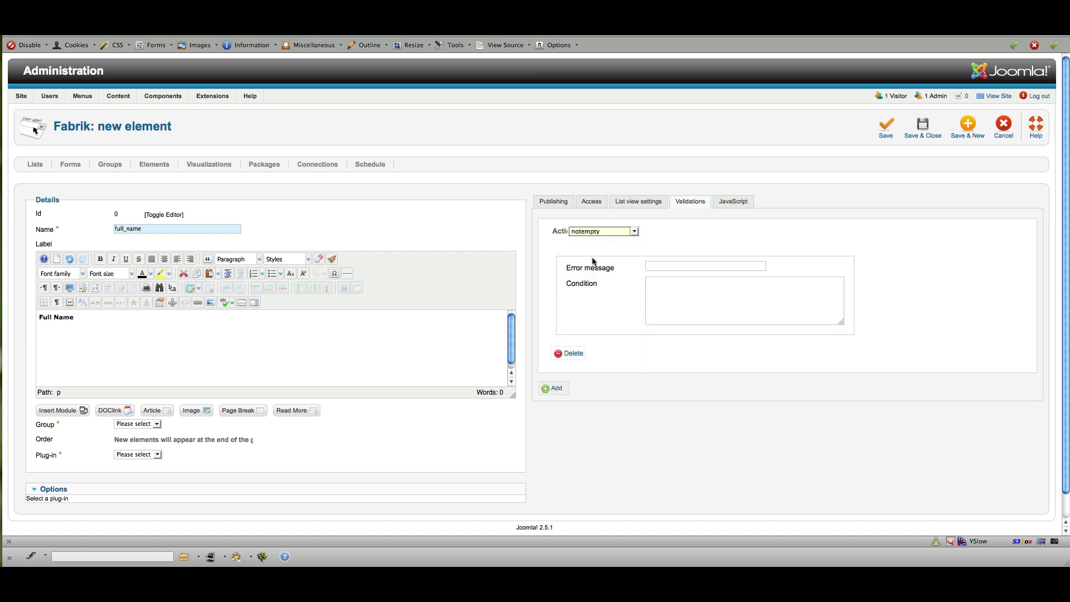
{"action": "left_click", "coordinate": [669, 266]}
{"action": "type", "text": "Please enter your full name."}
- Add a second validation rule, leaving its type unset
{"action": "left_click", "coordinate": [553, 388]}
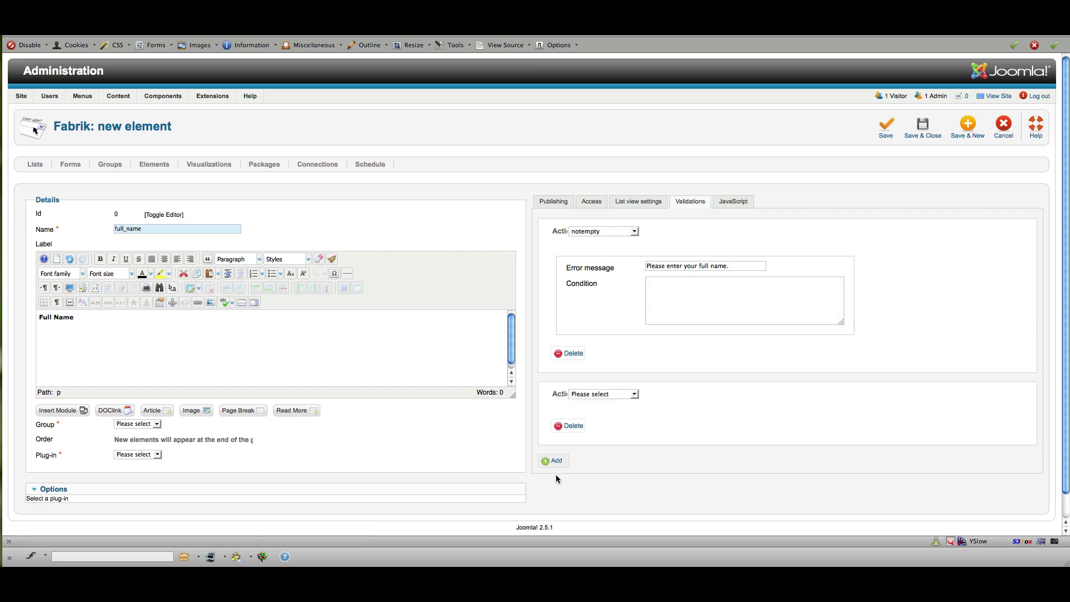
{"action": "left_click", "coordinate": [632, 394]}
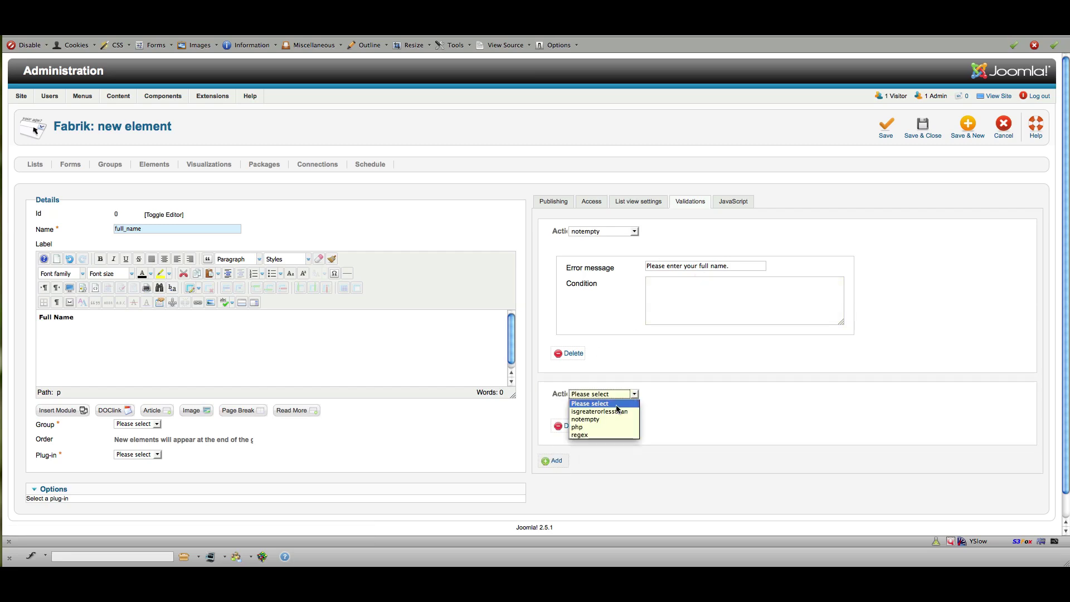
{"action": "left_click", "coordinate": [610, 375]}
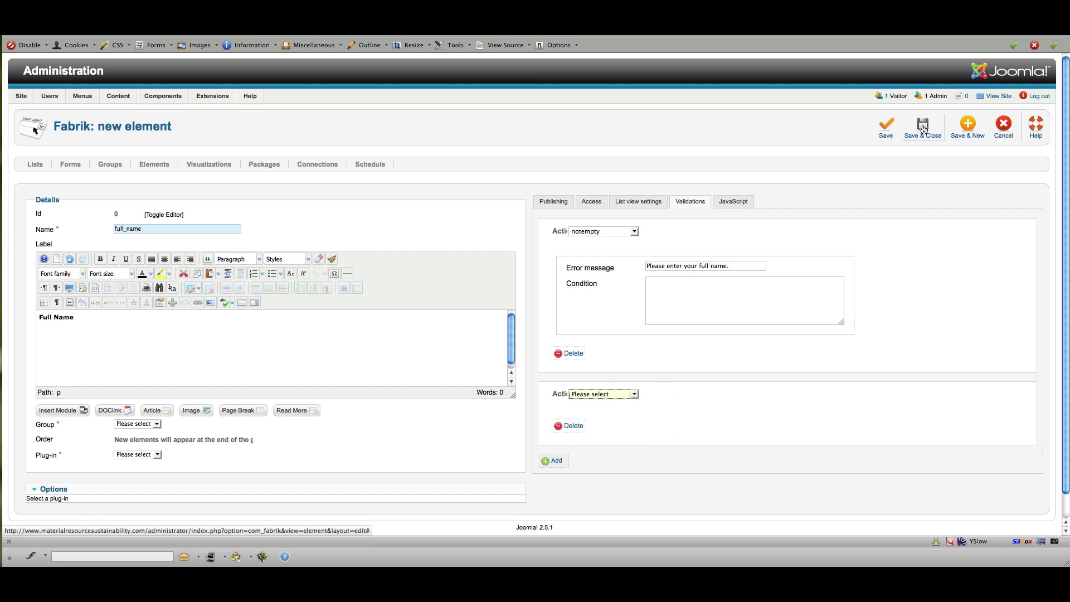
- Add one blank JavaScript action, leaving its event, effect, target and comparison unset
{"action": "left_click", "coordinate": [734, 202]}
{"action": "left_click", "coordinate": [555, 221]}
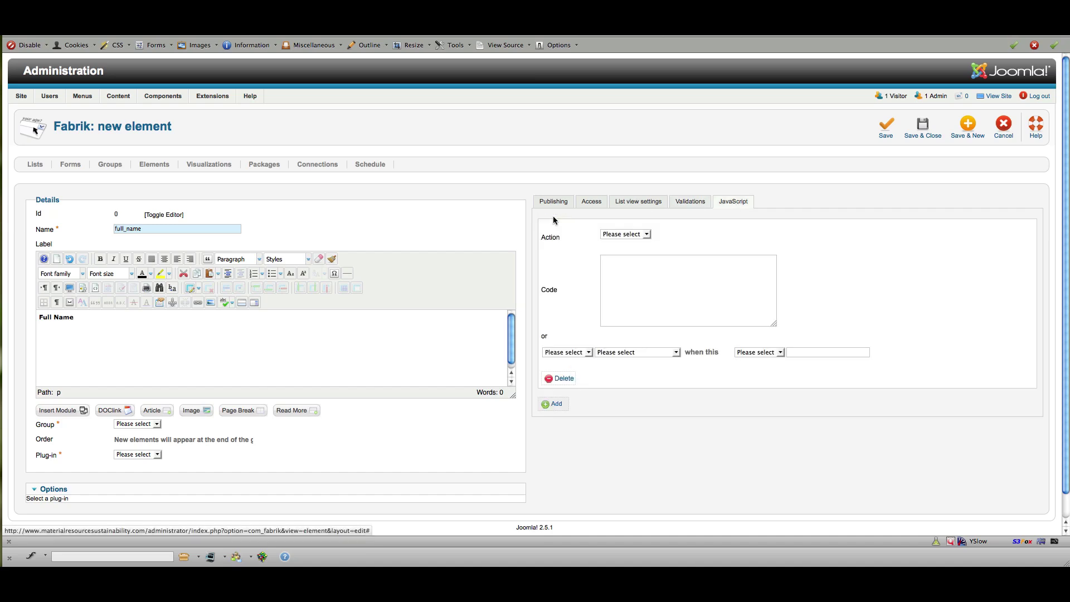
{"action": "left_click", "coordinate": [647, 235]}
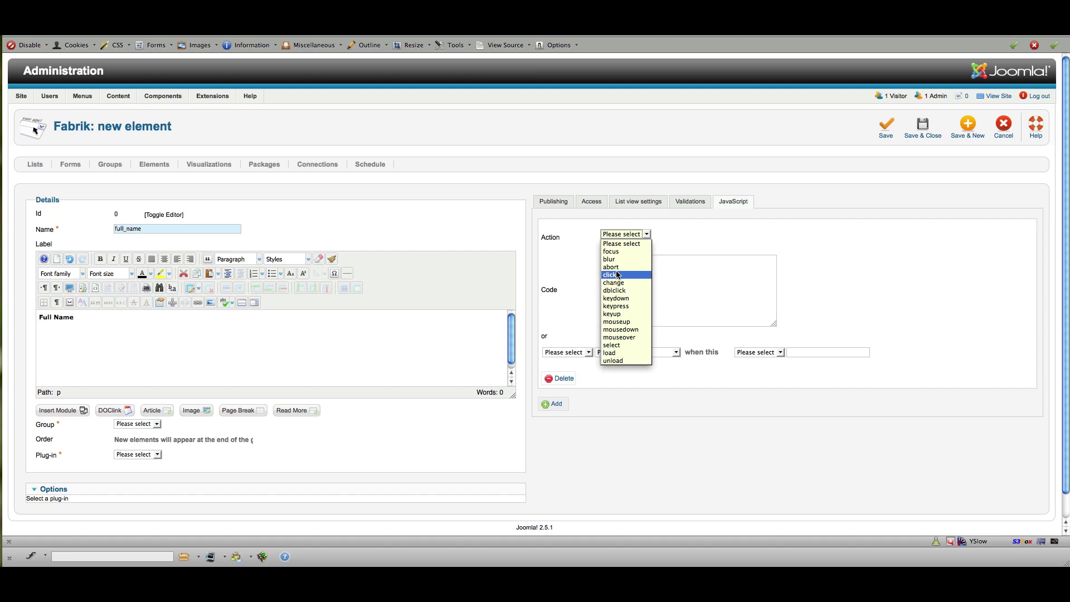
{"action": "left_click", "coordinate": [857, 240]}
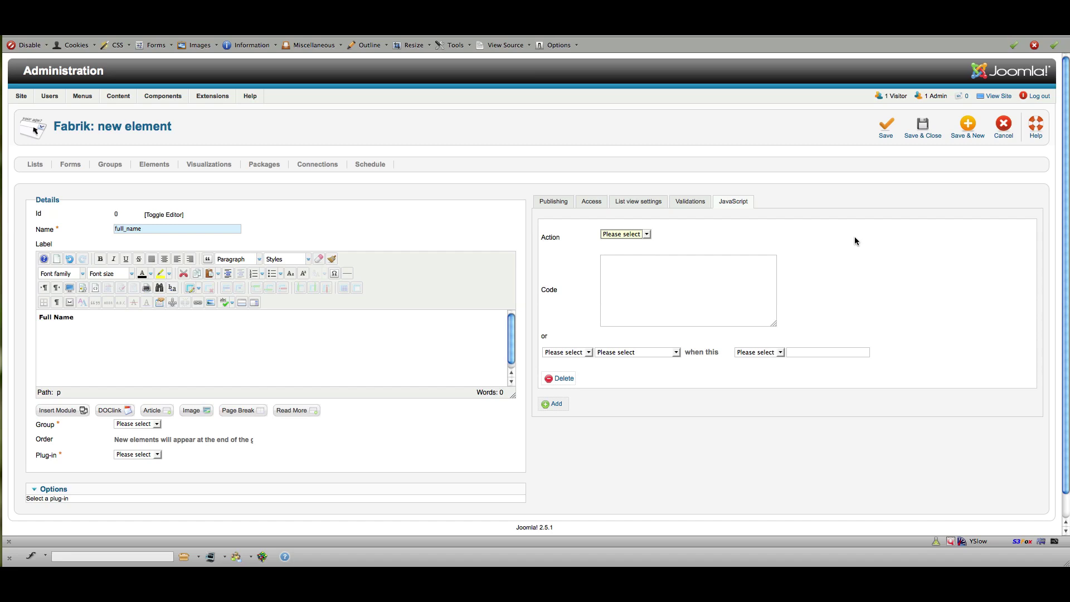
{"action": "left_click", "coordinate": [589, 353]}
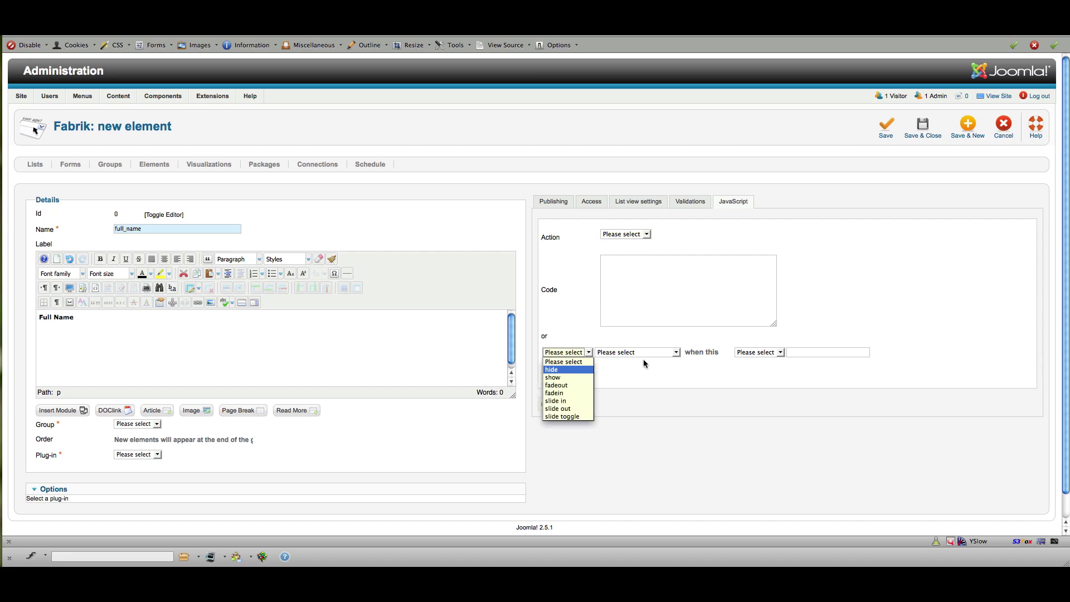
{"action": "left_click", "coordinate": [678, 353]}
{"action": "left_click", "coordinate": [677, 352]}
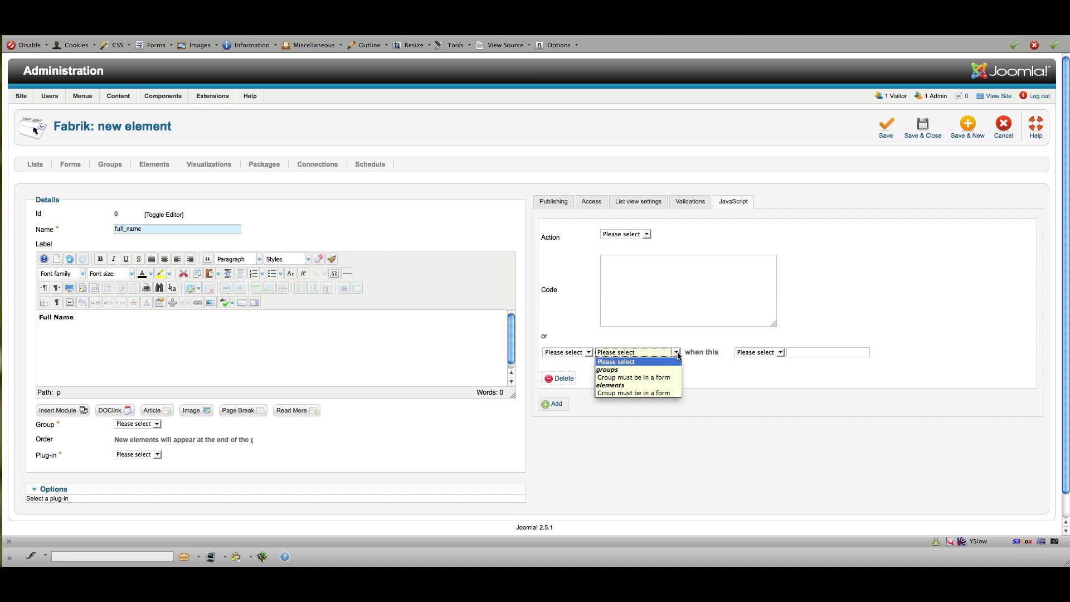
{"action": "left_click", "coordinate": [780, 352]}
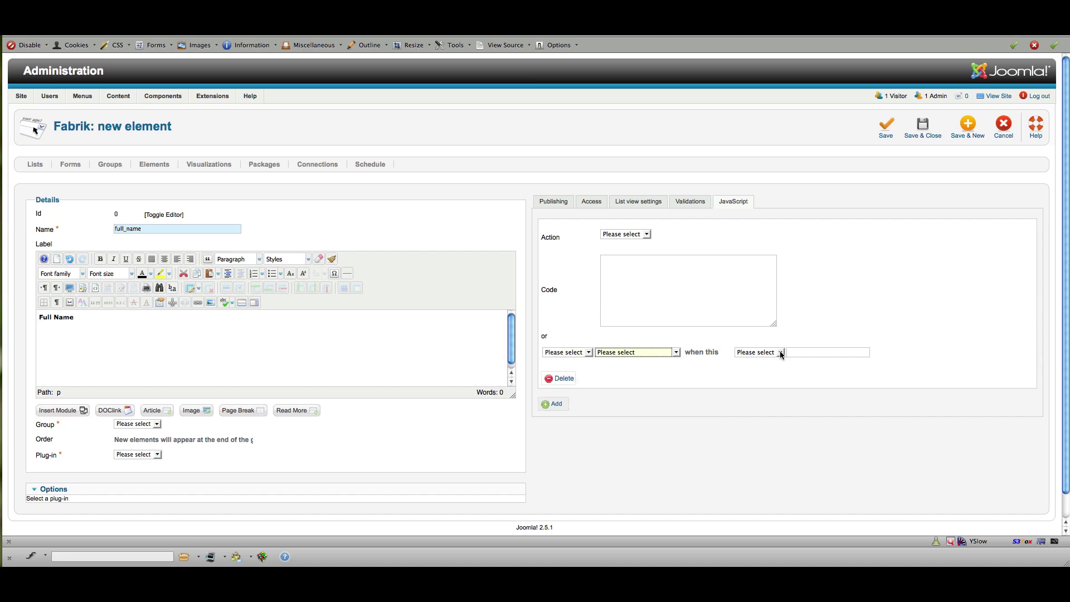
{"action": "left_click", "coordinate": [780, 353]}
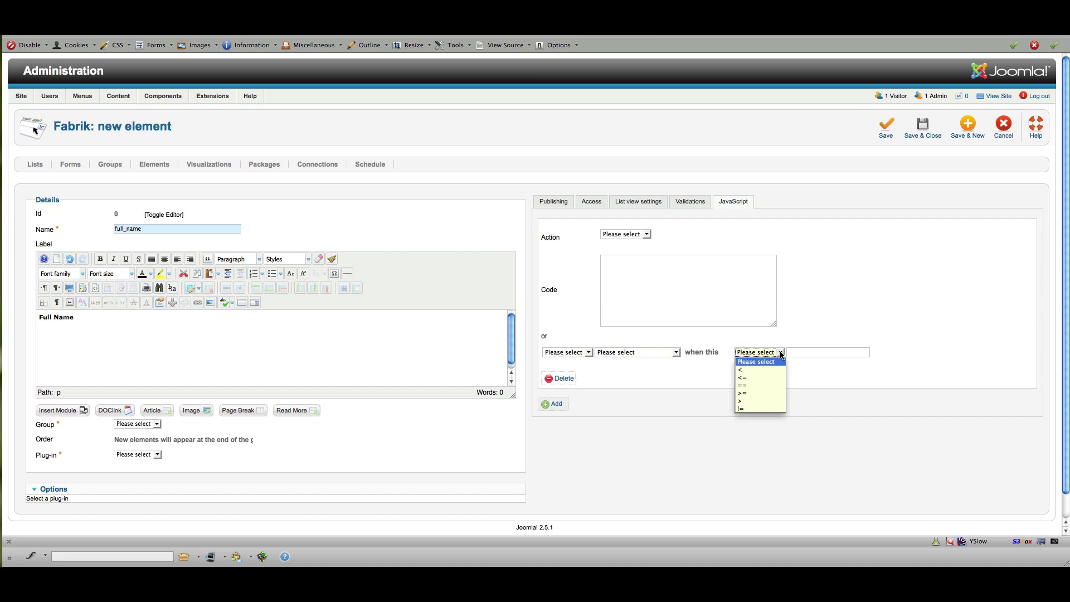
{"action": "left_click", "coordinate": [889, 258]}
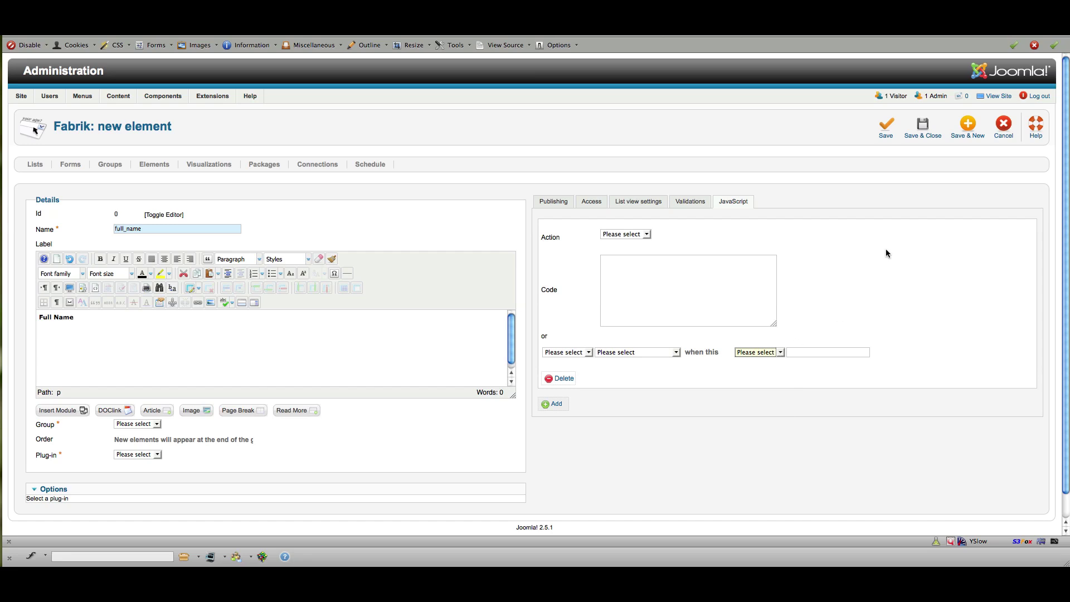
- After the failed save, set the element's Group to Registration and Plug-in to field
{"action": "left_click", "coordinate": [924, 127]}
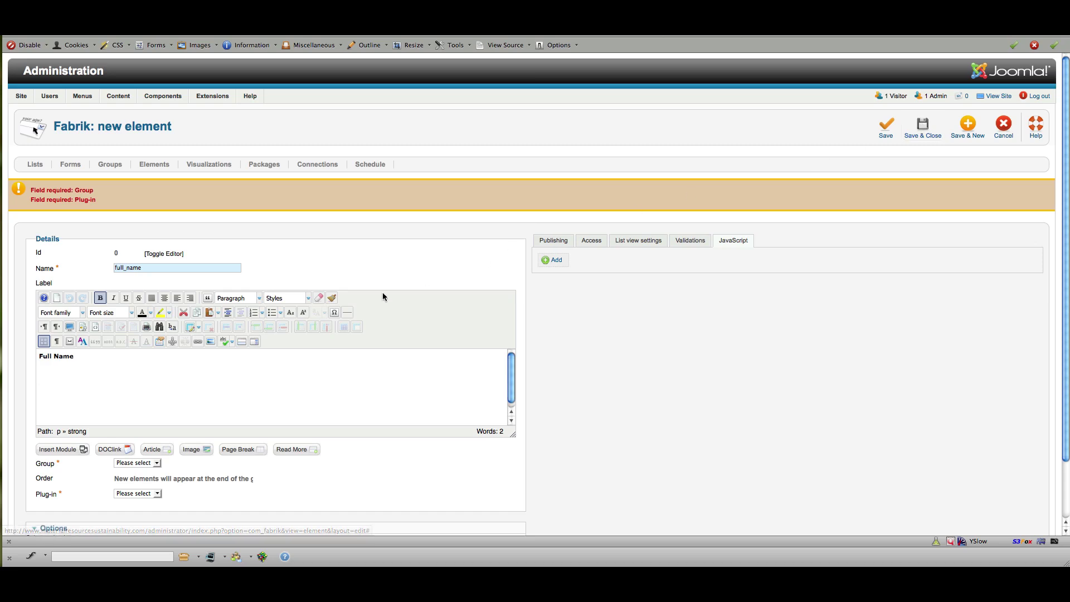
{"action": "left_click", "coordinate": [156, 463]}
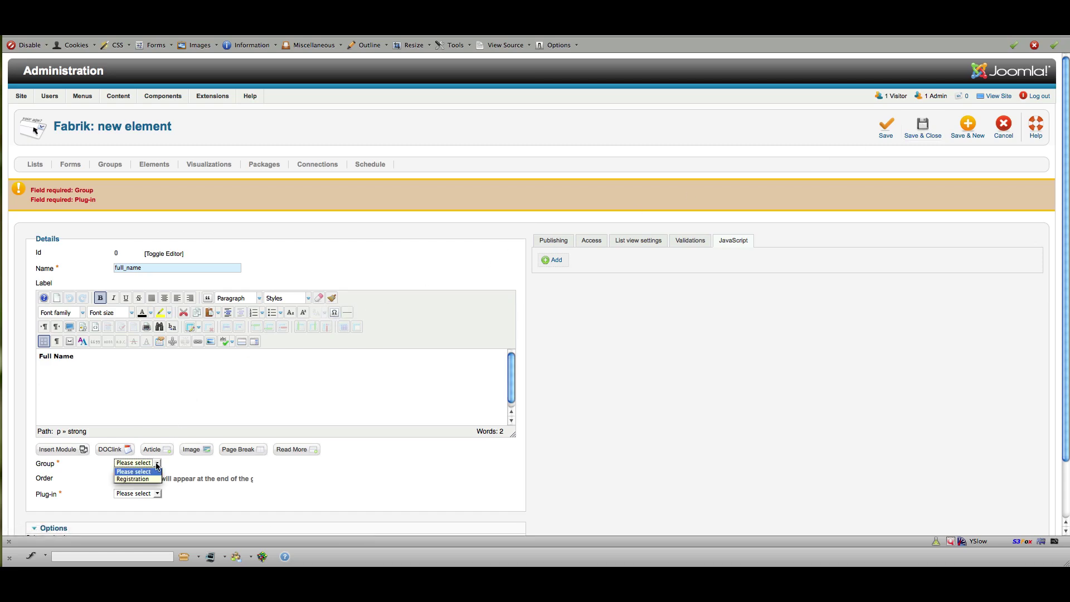
{"action": "left_click", "coordinate": [148, 479]}
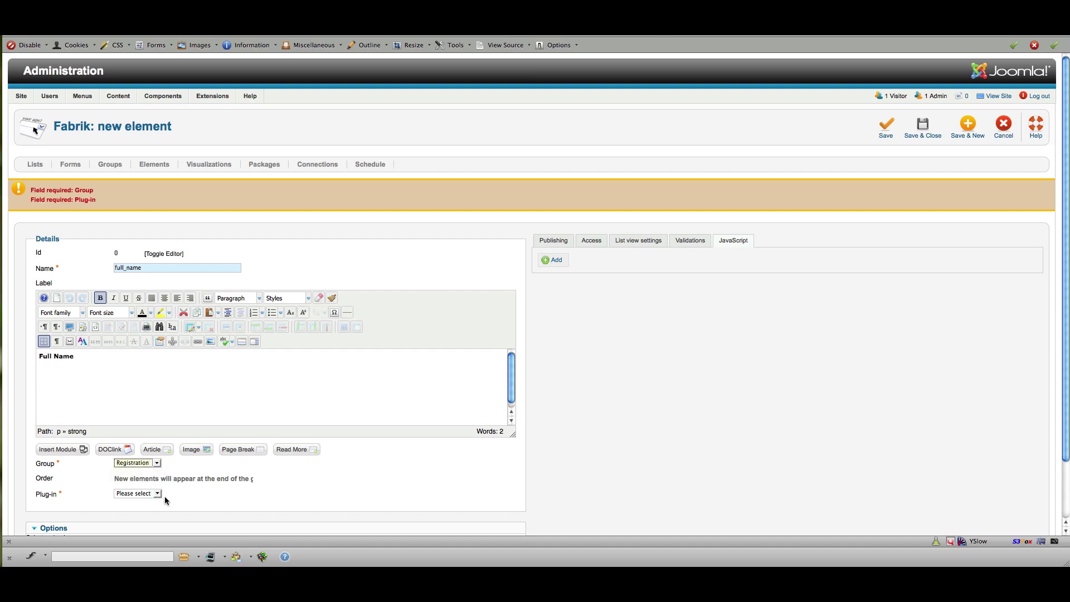
{"action": "left_click", "coordinate": [159, 494]}
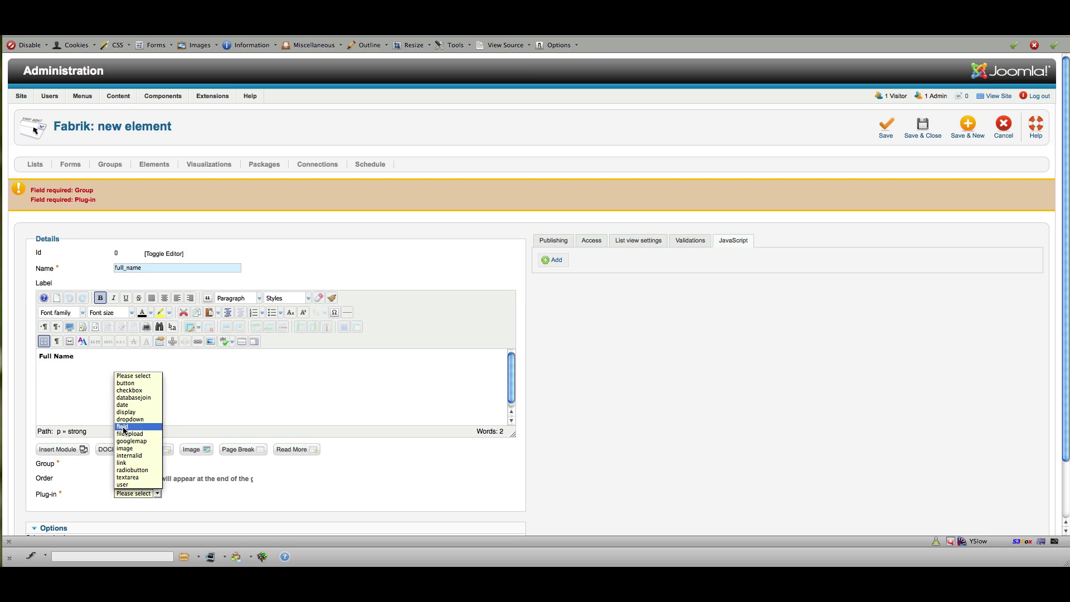
{"action": "left_click", "coordinate": [124, 427]}
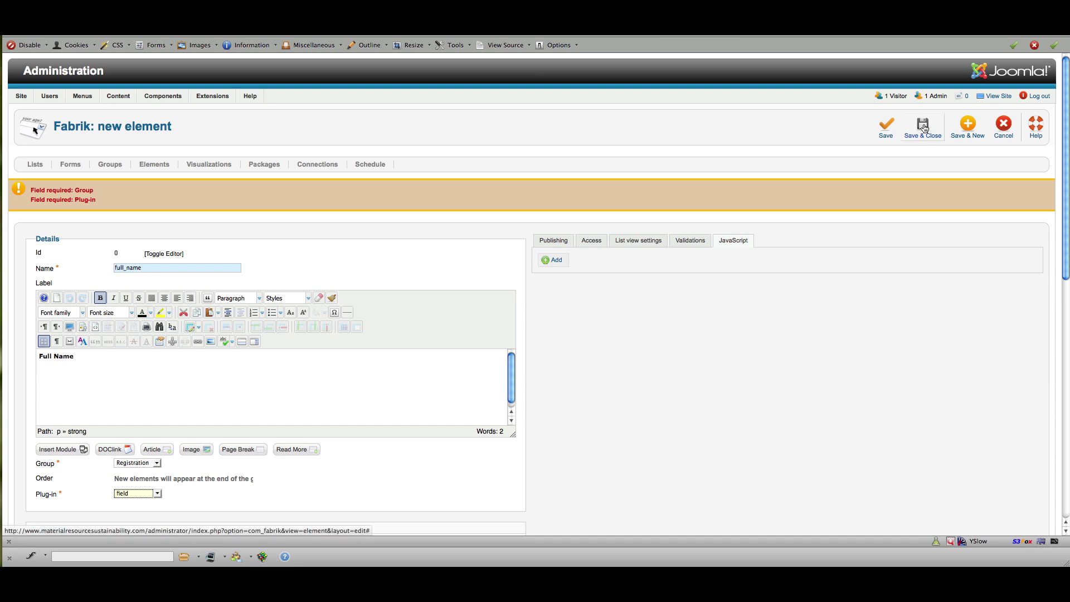
- Scroll through the field options, then view the Access settings showing Public for editing and viewing
{"action": "left_click_drag", "start_coordinate": [1066, 168], "coordinate": [1068, 345]}
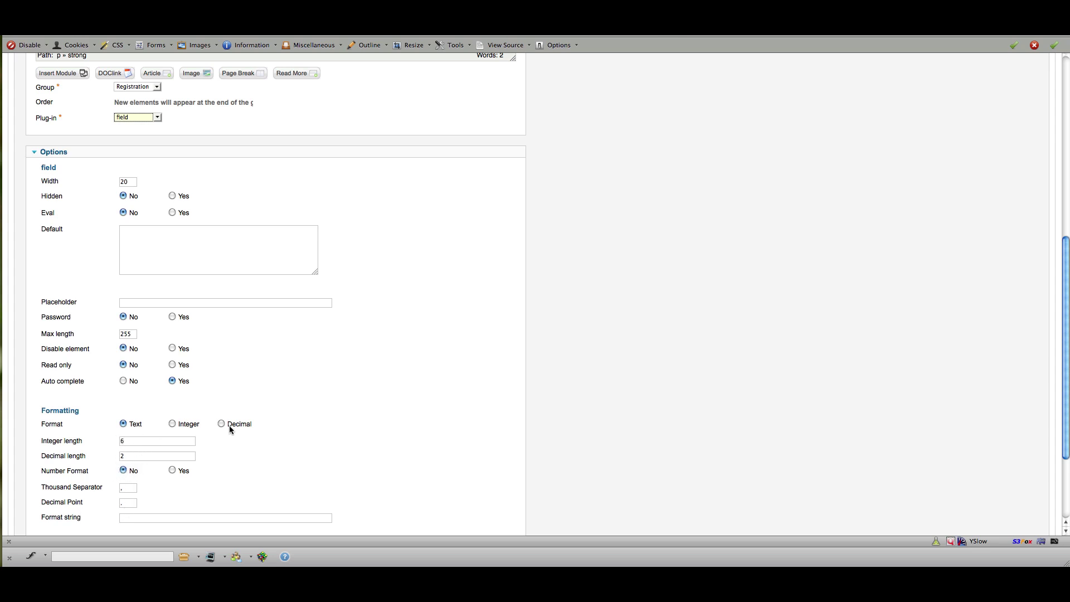
{"action": "scroll", "coordinate": [1068, 377], "scroll_direction": "down", "scroll_amount": 1}
{"action": "left_click_drag", "start_coordinate": [1068, 377], "coordinate": [1068, 203]}
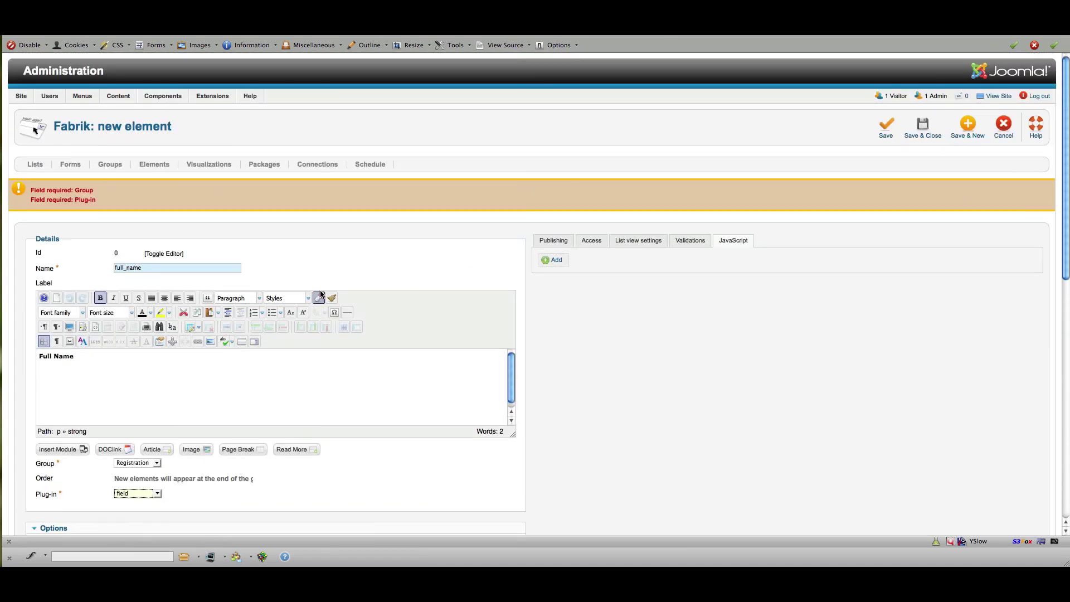
{"action": "left_click", "coordinate": [590, 242]}
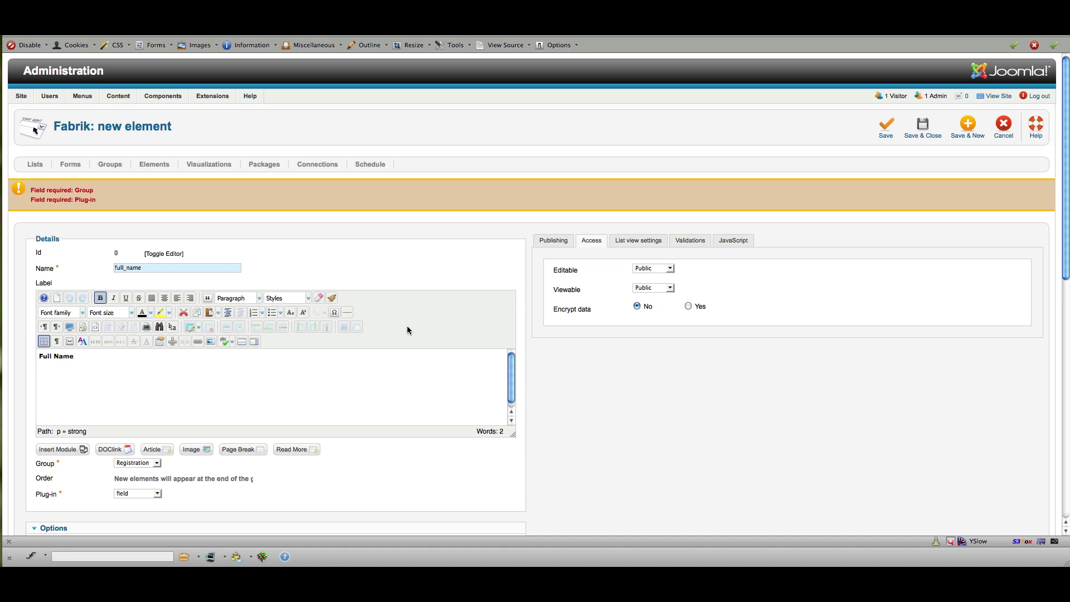
- Save and close the full_name element, returning to the Elements list
{"action": "left_click", "coordinate": [923, 129]}
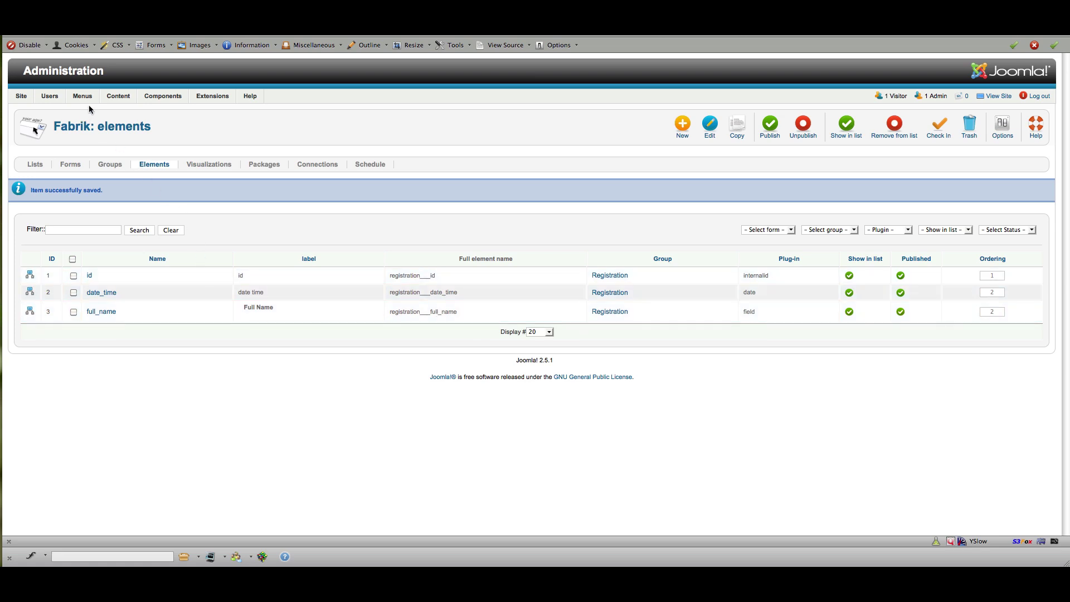
- Add a new Main Menu item and browse the item types to Fabrik's Form and List
{"action": "mouse_move", "coordinate": [115, 99]}
{"action": "mouse_move", "coordinate": [82, 97]}
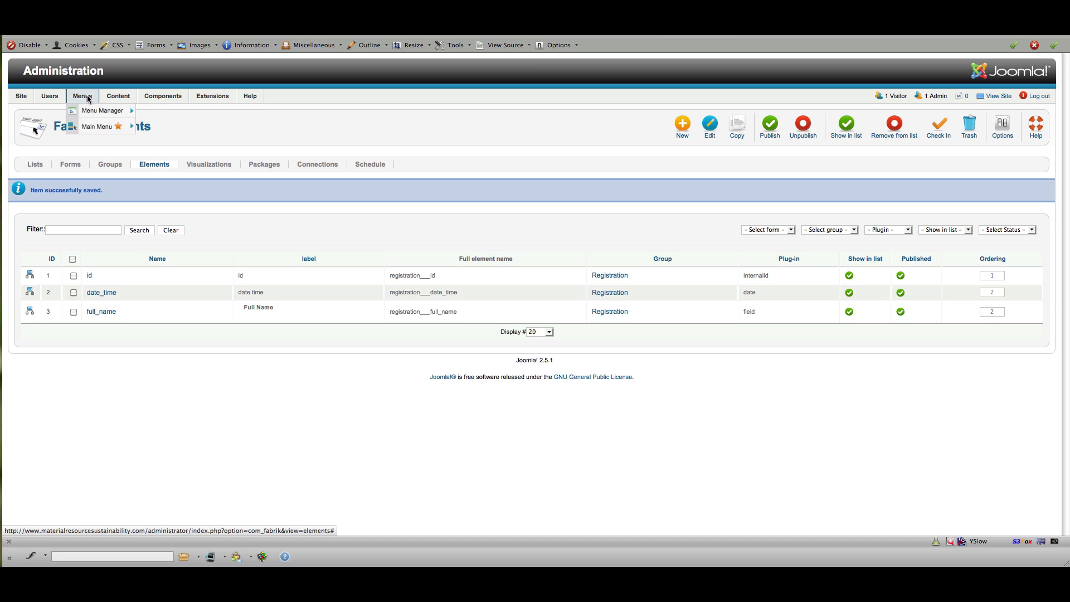
{"action": "mouse_move", "coordinate": [90, 126]}
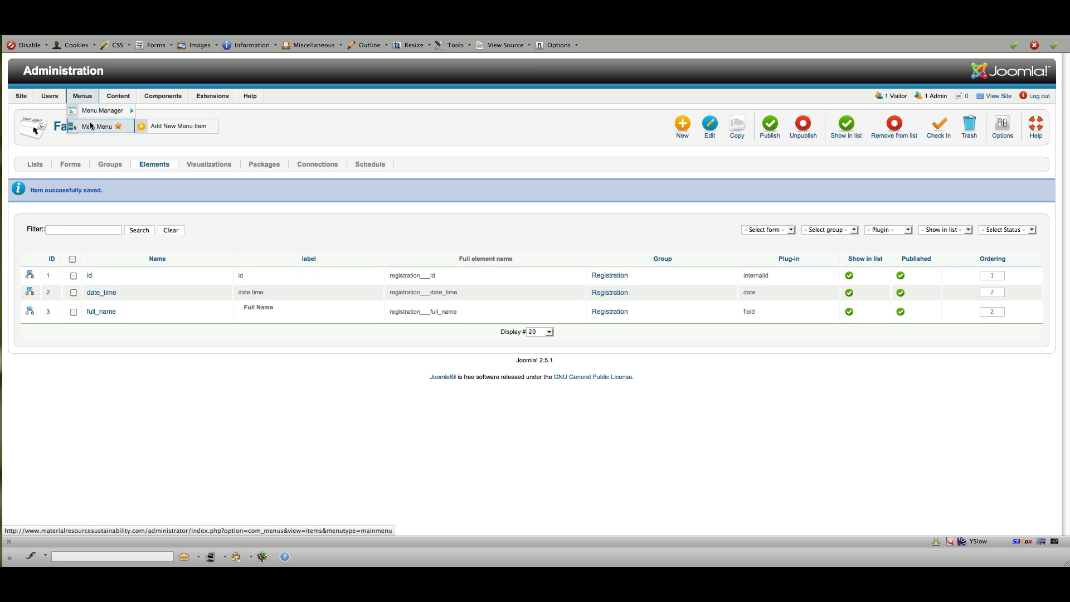
{"action": "left_click", "coordinate": [178, 126]}
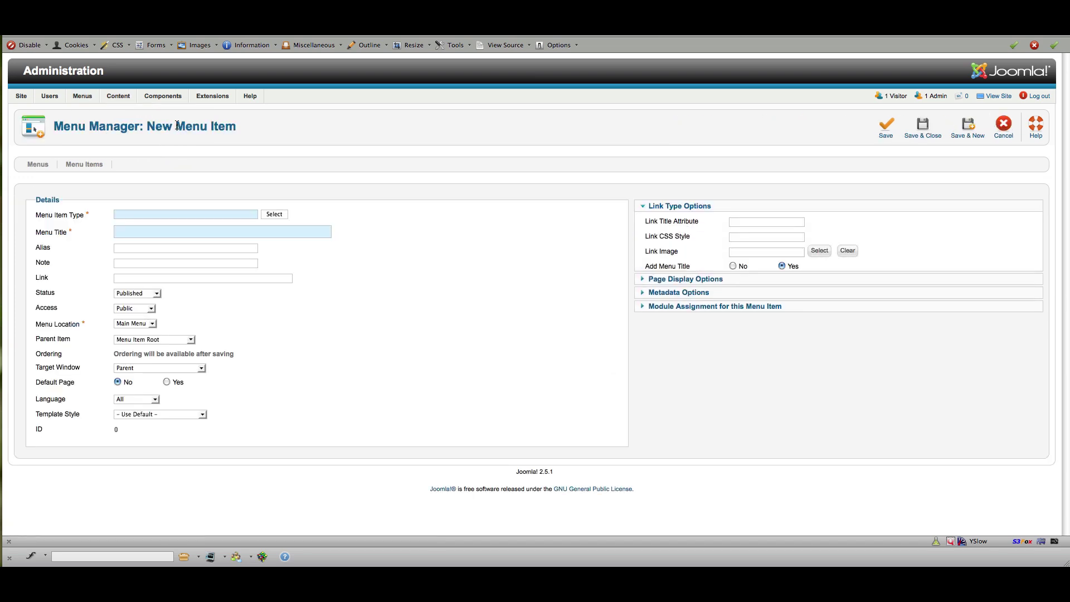
{"action": "left_click", "coordinate": [275, 215]}
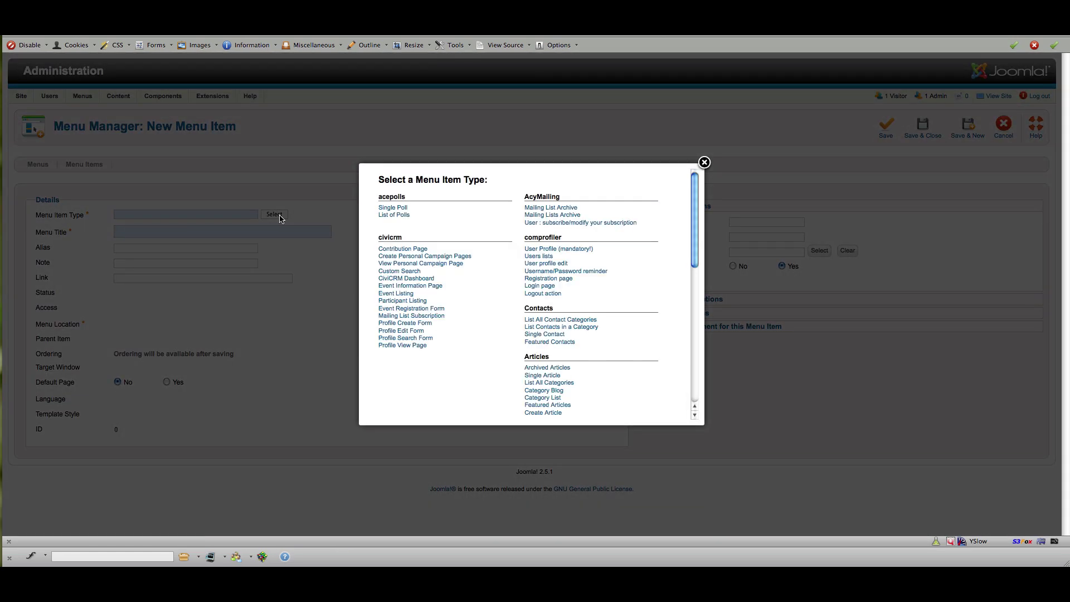
{"action": "left_click_drag", "start_coordinate": [695, 205], "coordinate": [695, 343]}
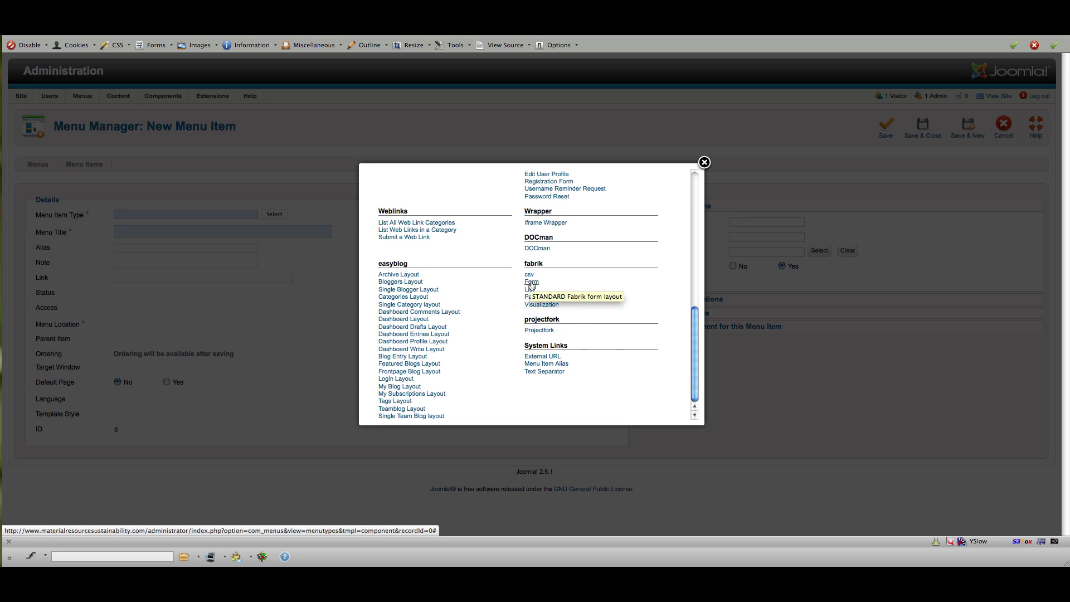
- Make it a Fabrik Form titled 'Fabrik Demo Form', Special access, under Home, showing Registration
{"action": "left_click", "coordinate": [530, 283]}
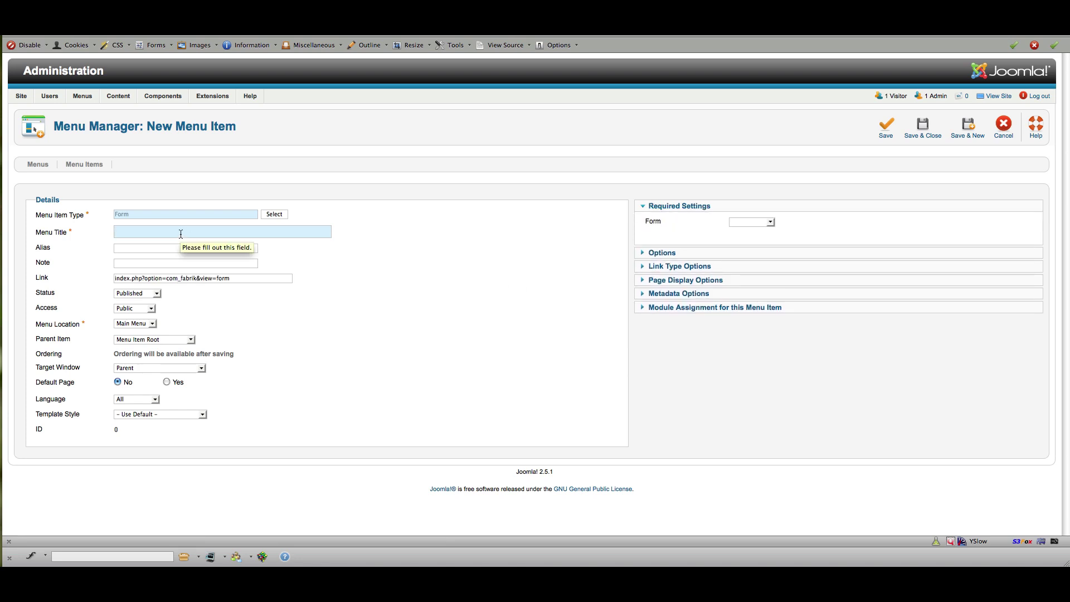
{"action": "type", "text": "Fabrik"}
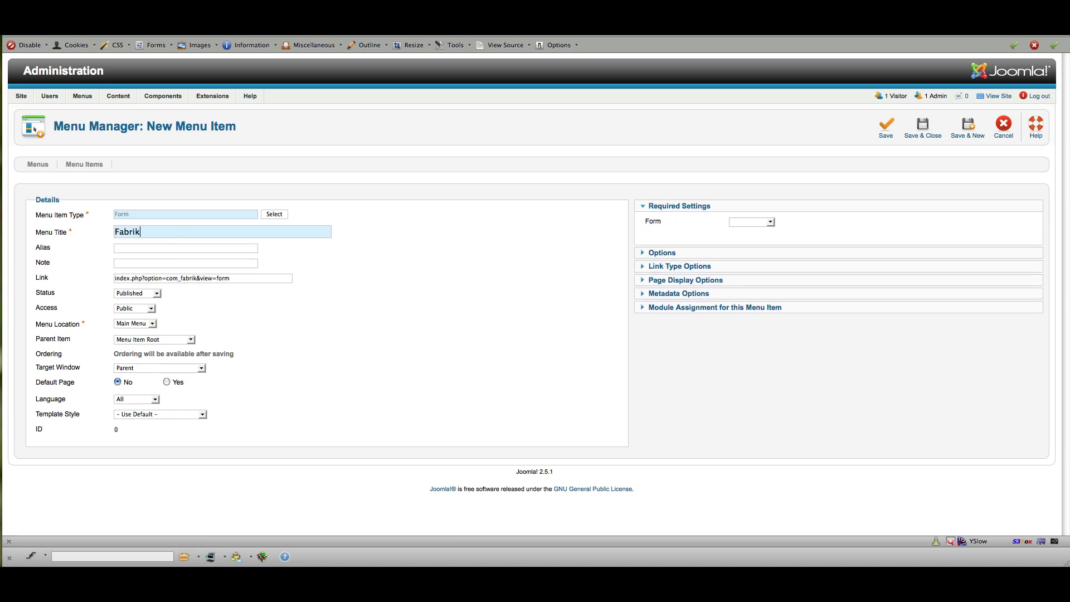
{"action": "type", "text": " Demo Form"}
{"action": "left_click", "coordinate": [152, 309]}
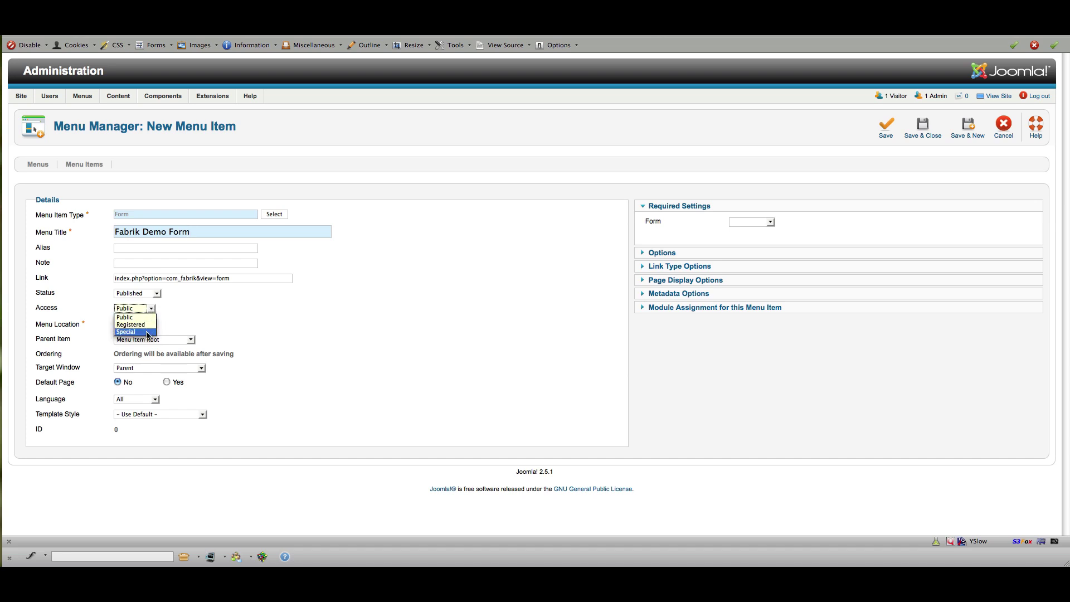
{"action": "left_click", "coordinate": [147, 332]}
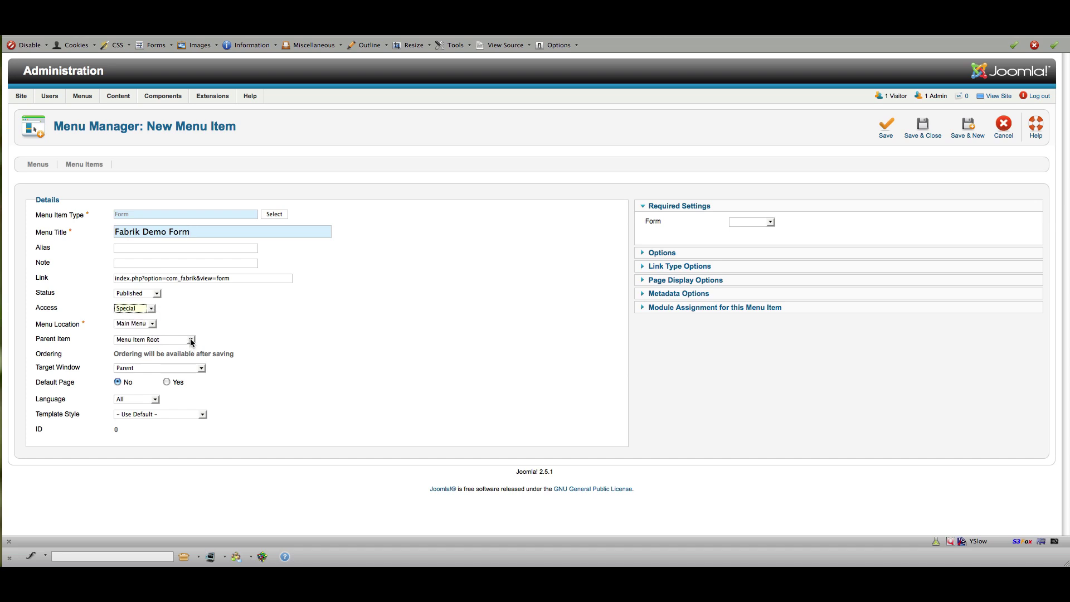
{"action": "left_click", "coordinate": [190, 341]}
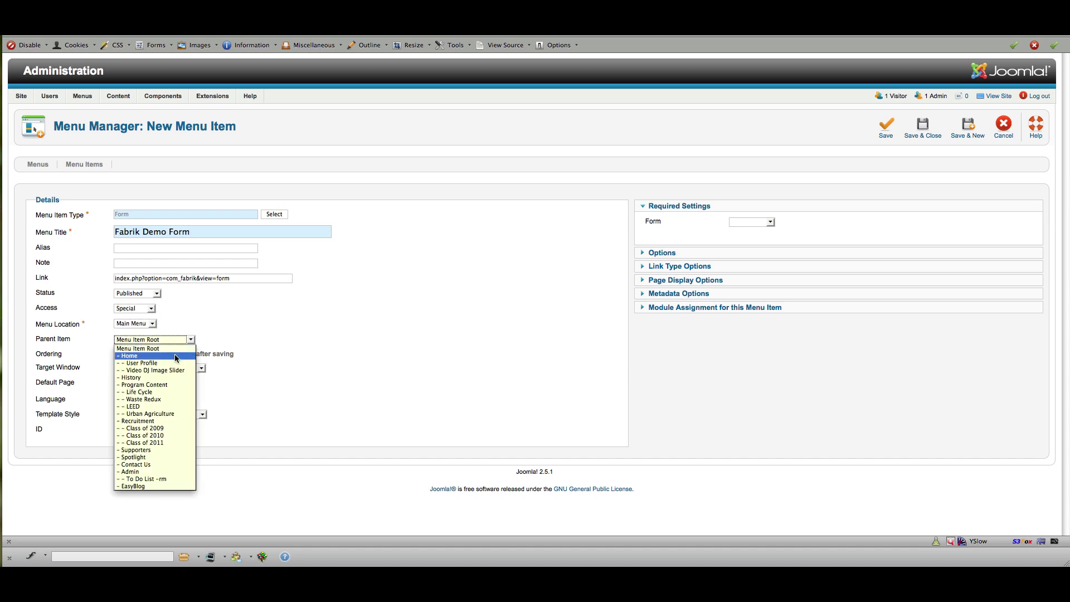
{"action": "left_click", "coordinate": [175, 358]}
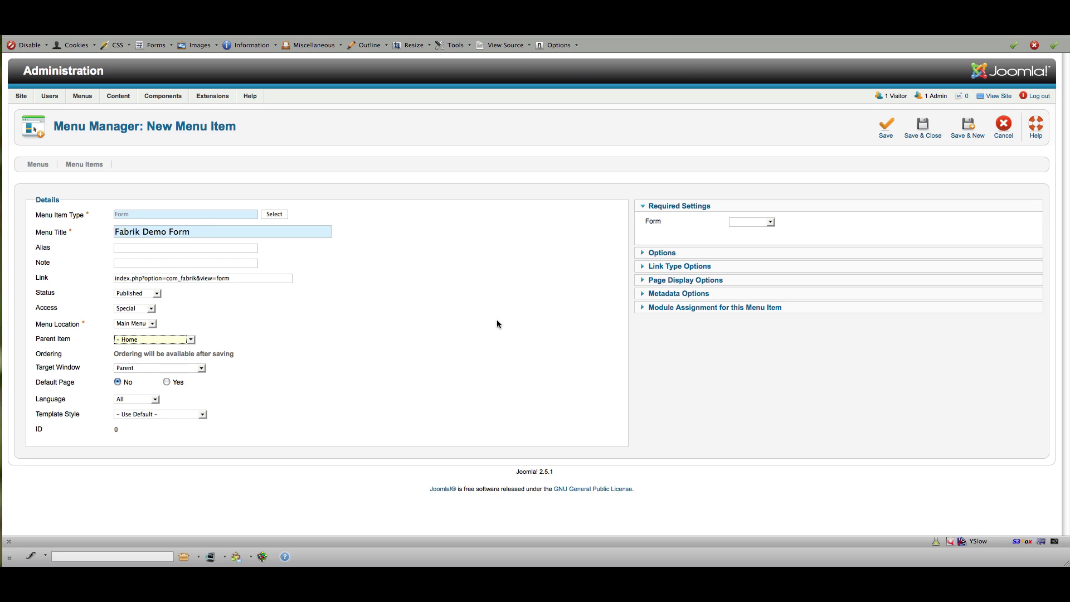
{"action": "left_click", "coordinate": [772, 223]}
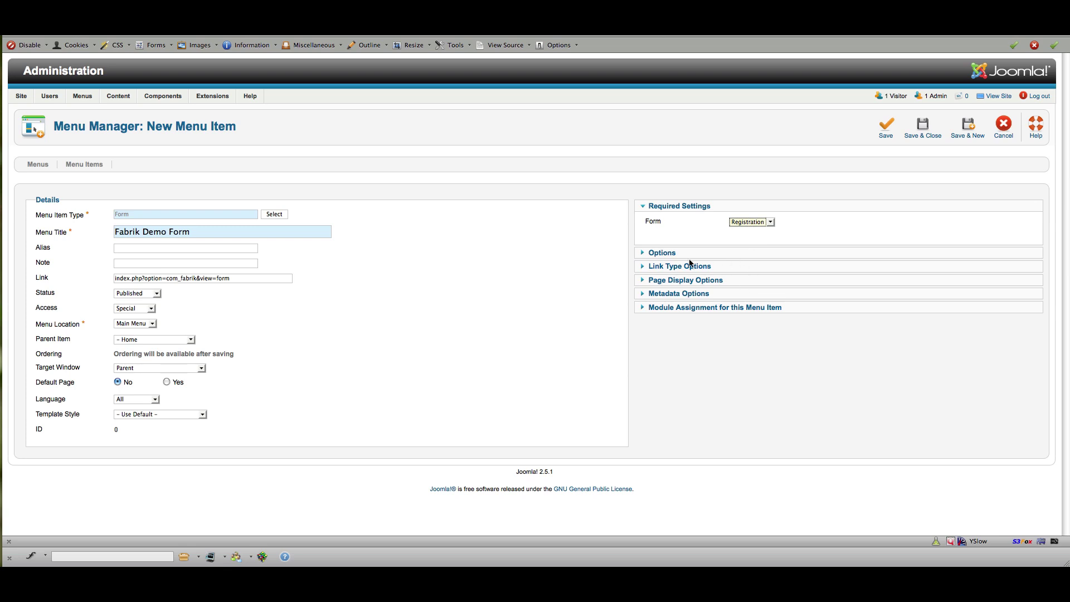
- Set Browser Page Title and Page Heading to 'Fabrik Demo From', then review Metadata and Module Assignment
{"action": "left_click", "coordinate": [667, 253]}
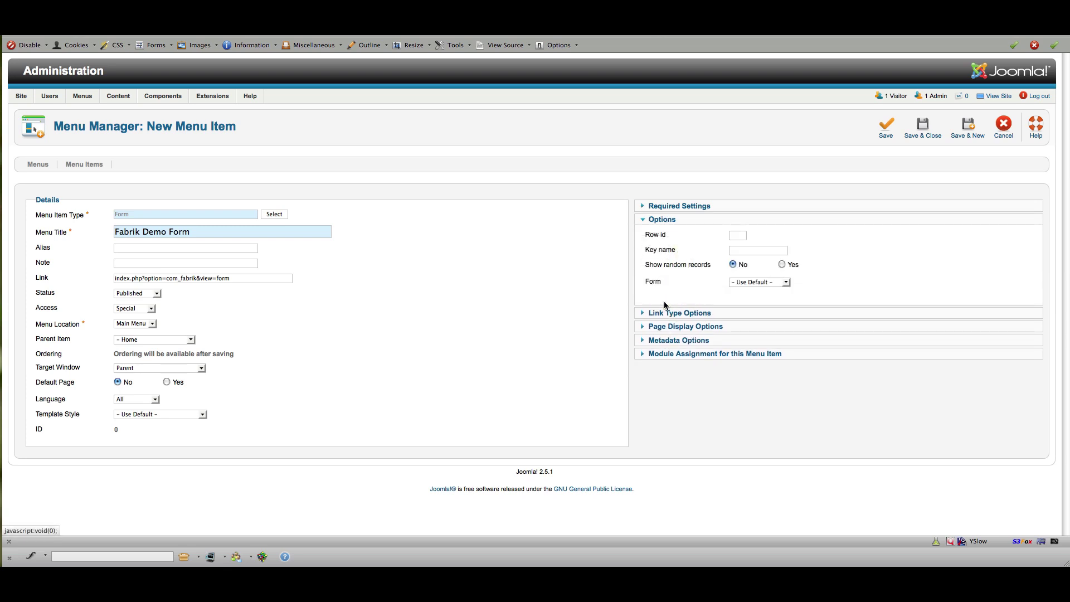
{"action": "left_click", "coordinate": [676, 315]}
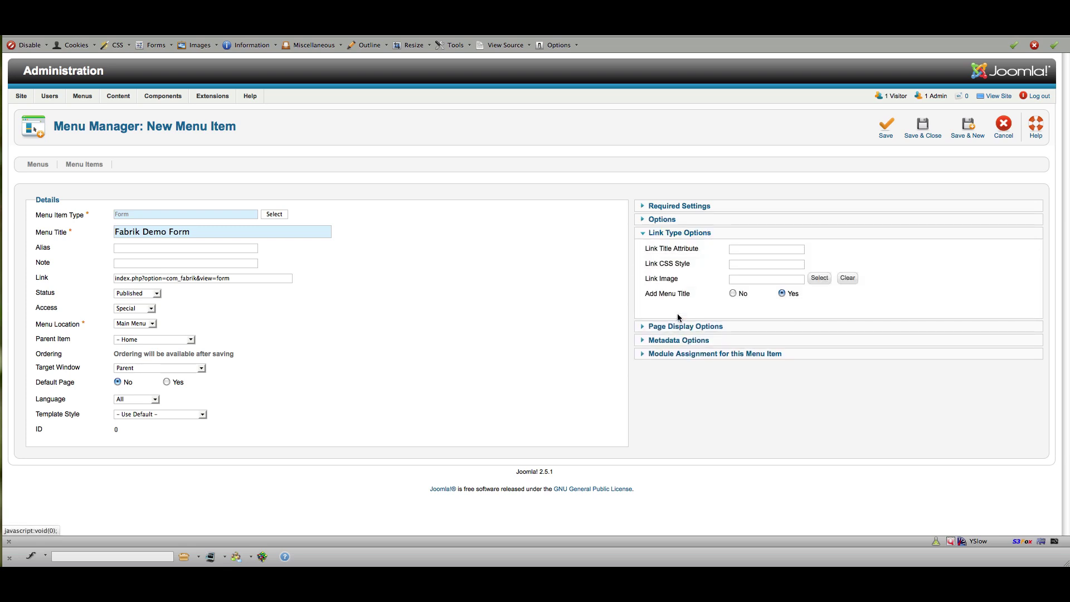
{"action": "left_click", "coordinate": [682, 327]}
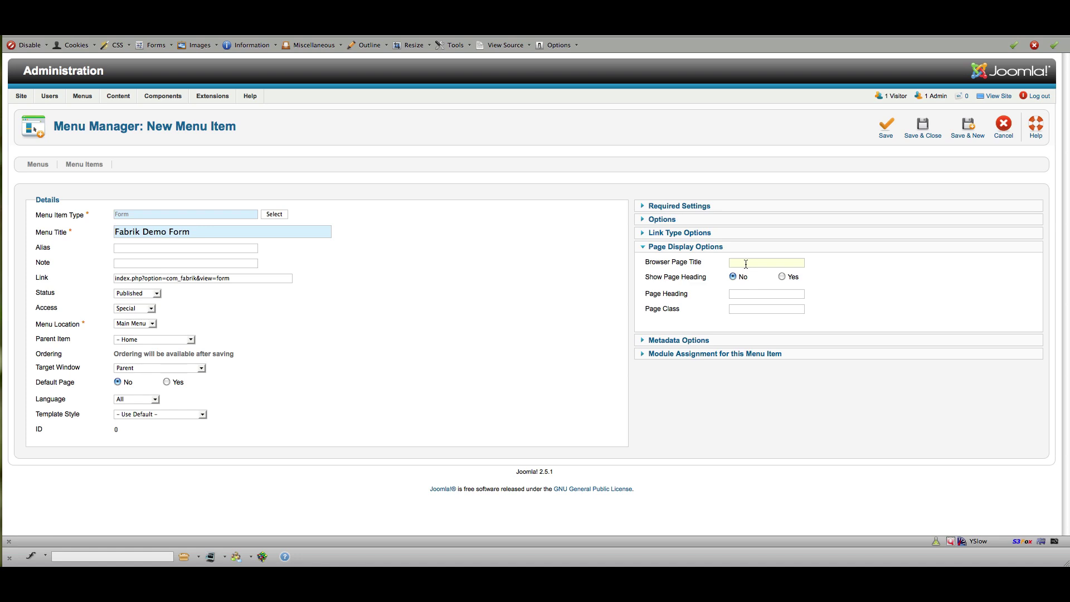
{"action": "type", "text": "Fabrik"}
{"action": "type", "text": "Demo From"}
{"action": "left_click_drag", "start_coordinate": [782, 266], "coordinate": [728, 264]}
{"action": "key", "text": "ctrl+c"}
{"action": "left_click", "coordinate": [760, 292]}
{"action": "key", "text": "ctrl+v"}
{"action": "left_click", "coordinate": [682, 342]}
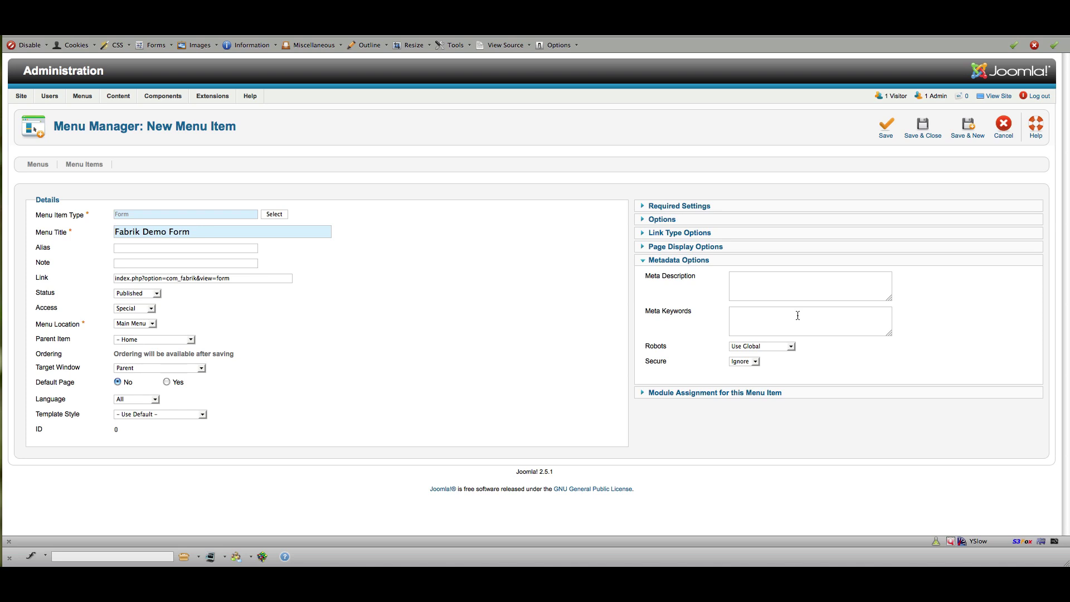
{"action": "left_click", "coordinate": [699, 393]}
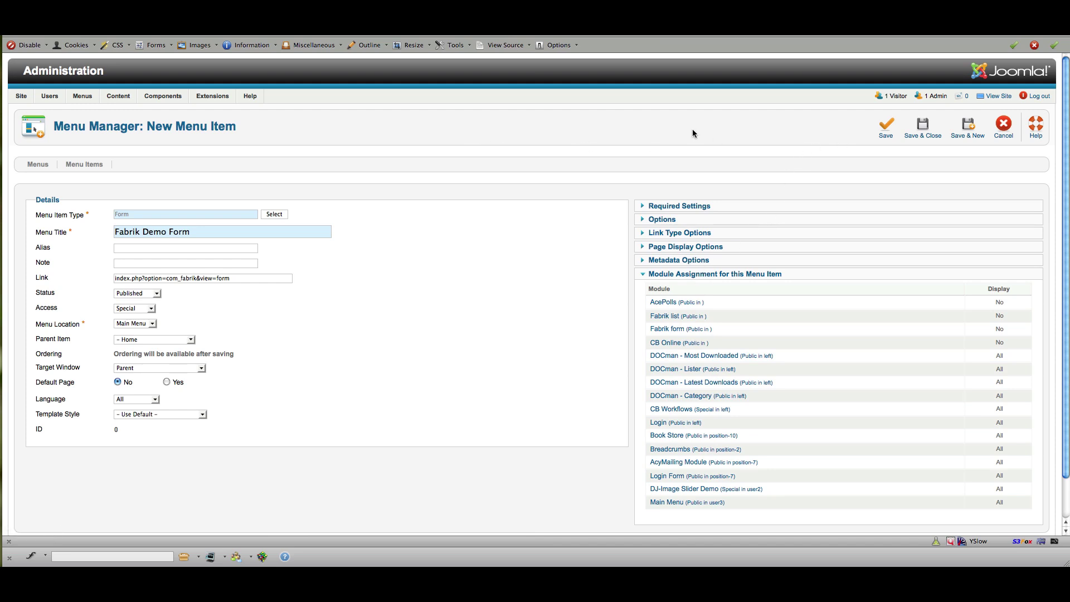
- Save the menu item, then on the site open Home > Fabrik Demo Form
{"action": "left_click", "coordinate": [924, 128]}
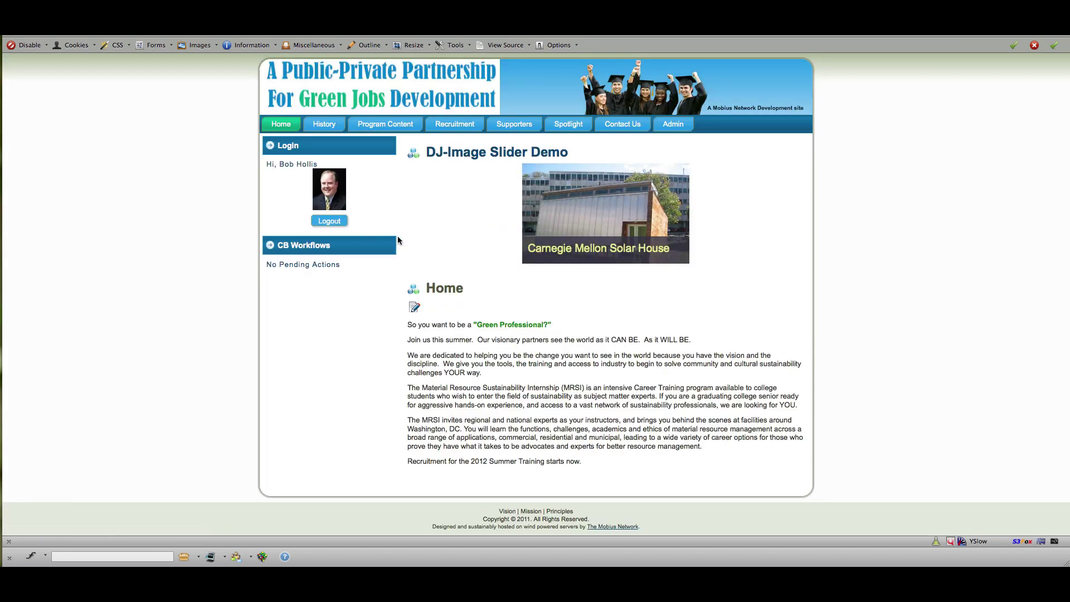
{"action": "mouse_move", "coordinate": [284, 126]}
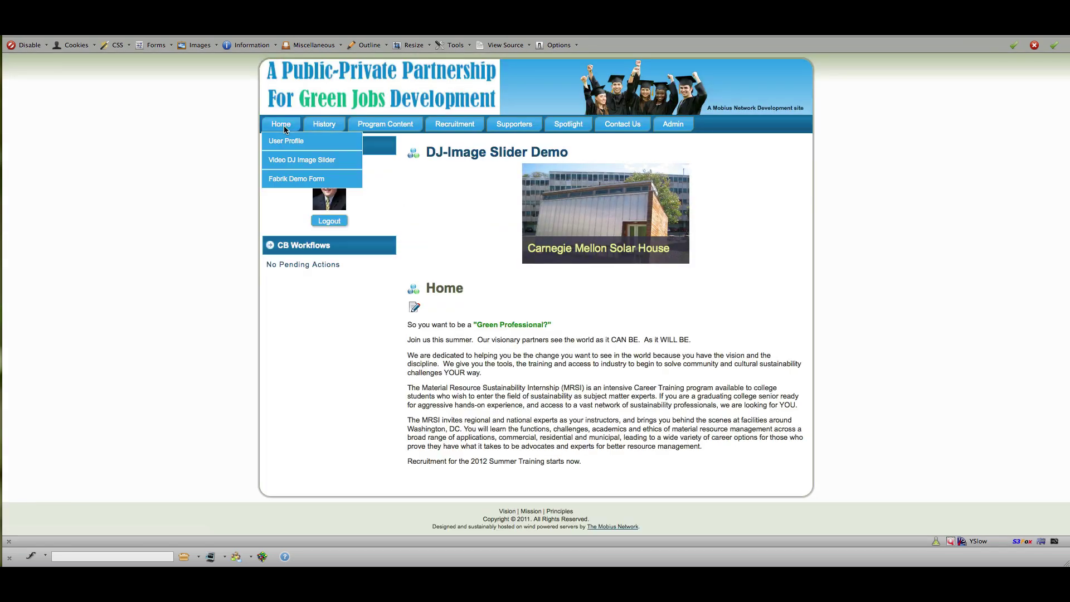
{"action": "left_click", "coordinate": [290, 179]}
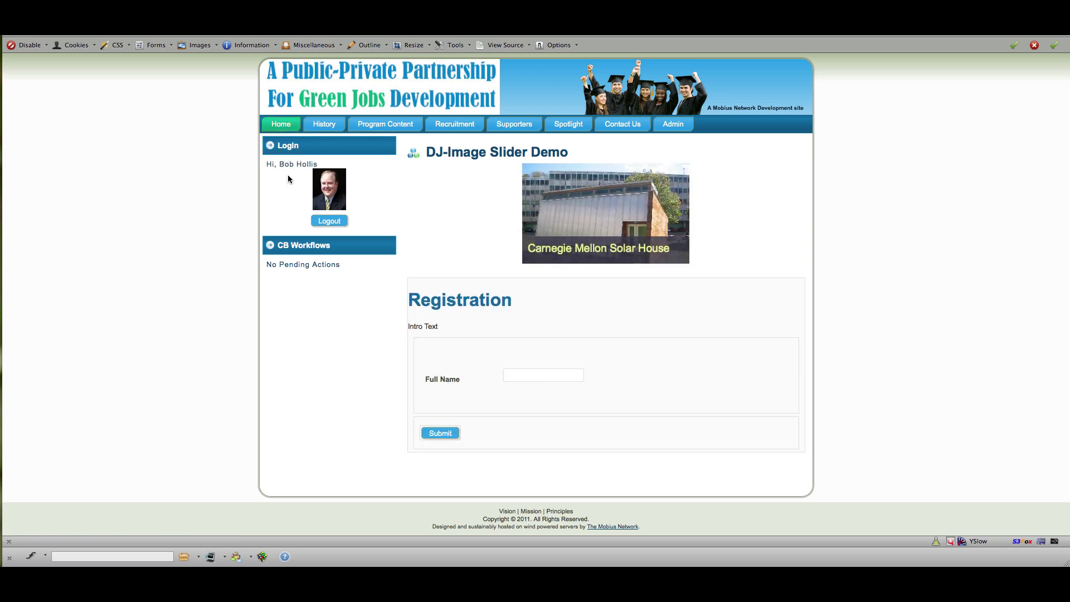